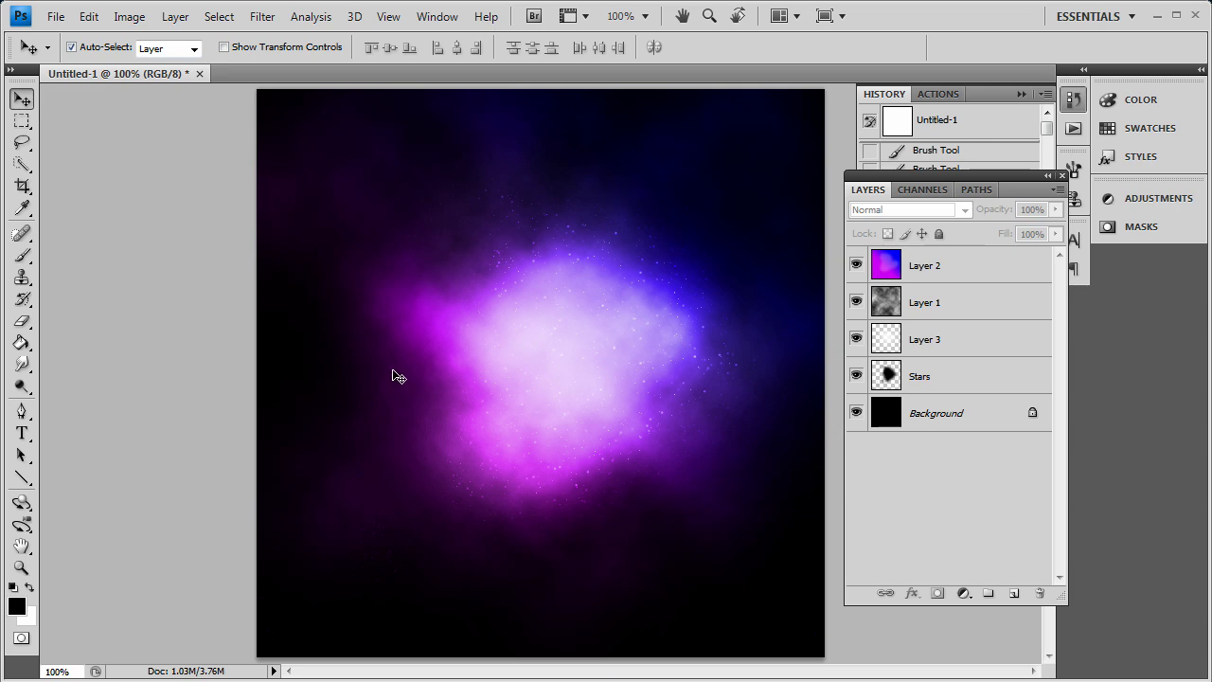
Step: Create a 600×600 px document and fill its background with black
{"action": "left_click", "coordinate": [50, 17]}
{"action": "left_click", "coordinate": [69, 31]}
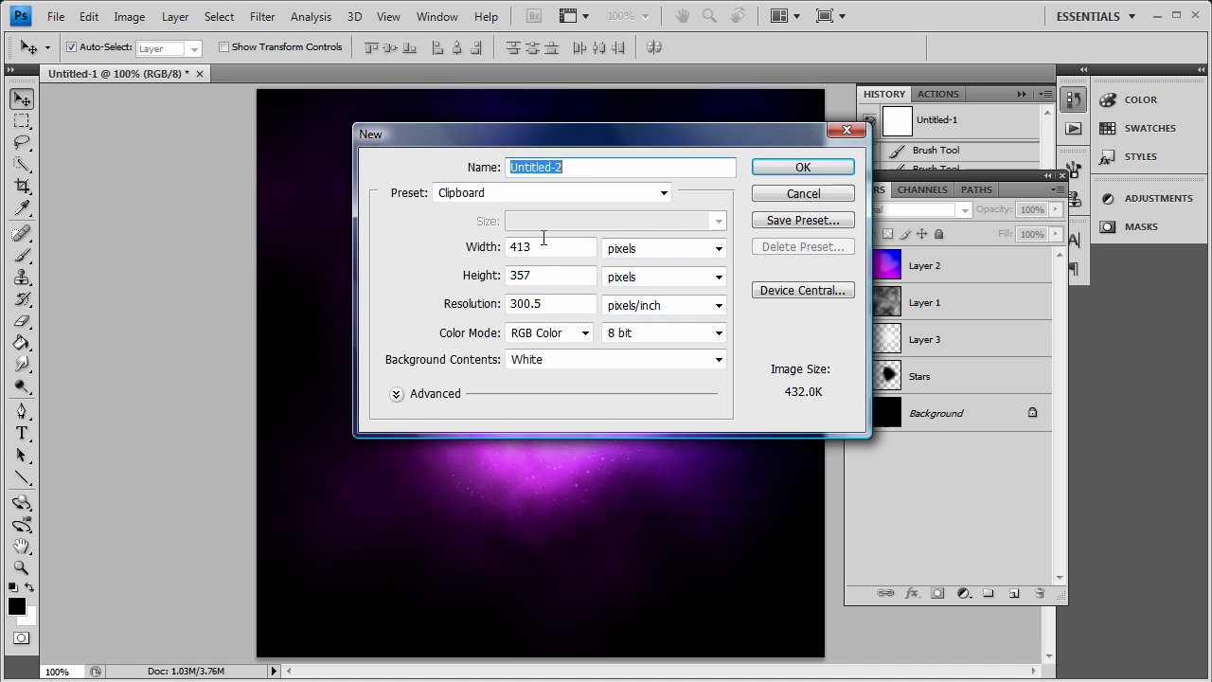
{"action": "double_click", "coordinate": [519, 246]}
{"action": "type", "text": "600"}
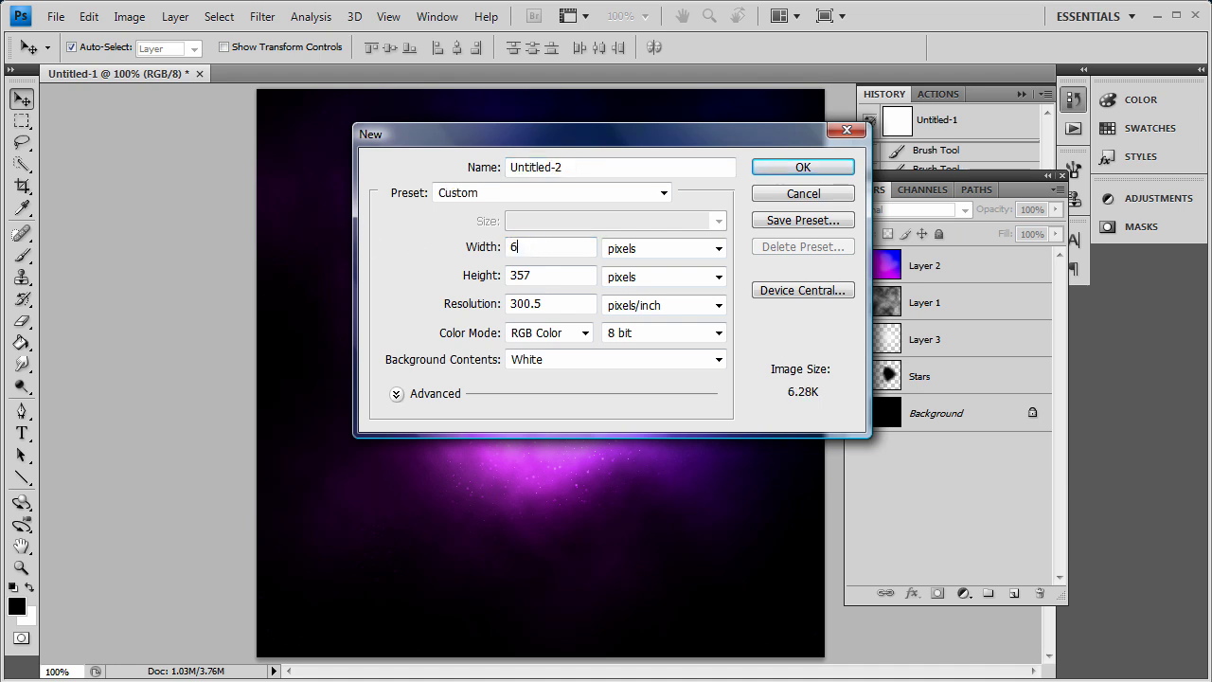
{"action": "key", "text": "Tab"}
{"action": "key", "text": "Tab"}
{"action": "type", "text": "600"}
{"action": "key", "text": "Return"}
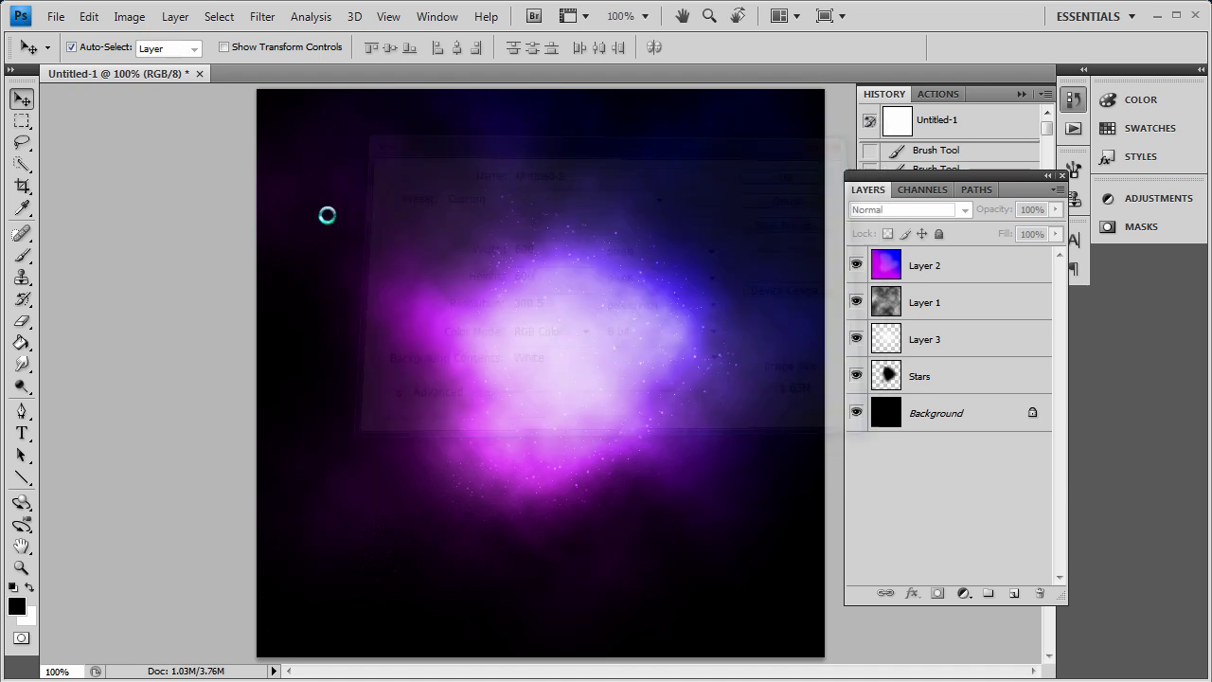
{"action": "left_click", "coordinate": [22, 342]}
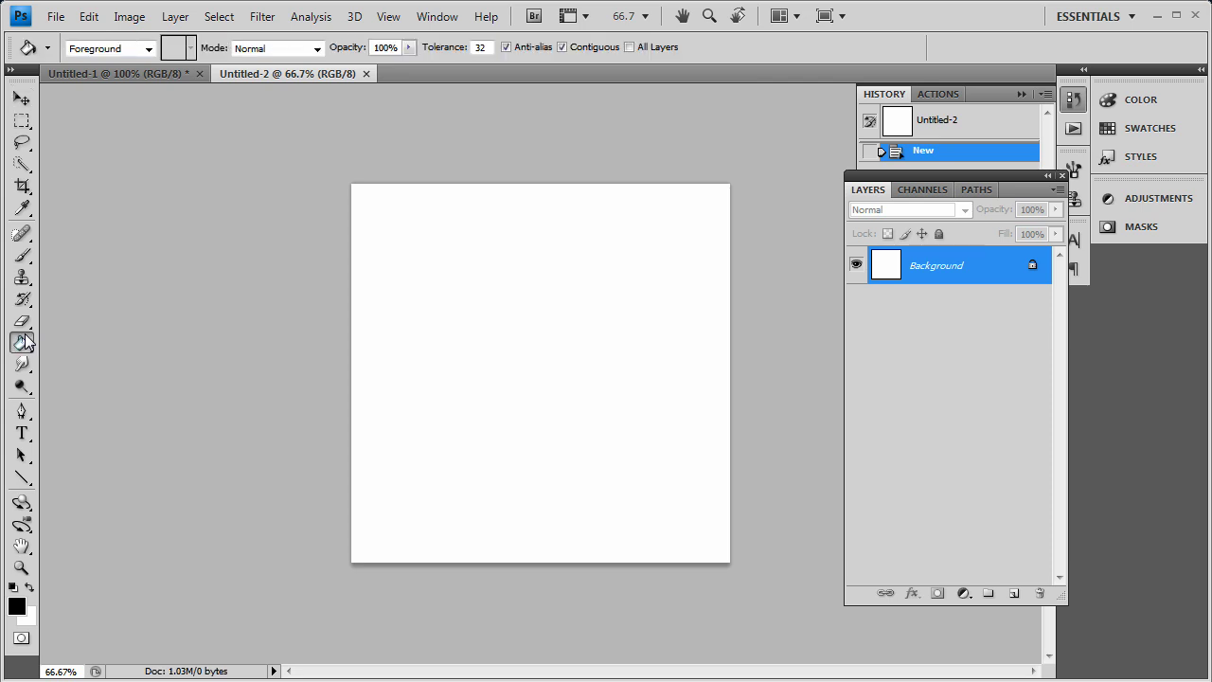
{"action": "left_click", "coordinate": [537, 319]}
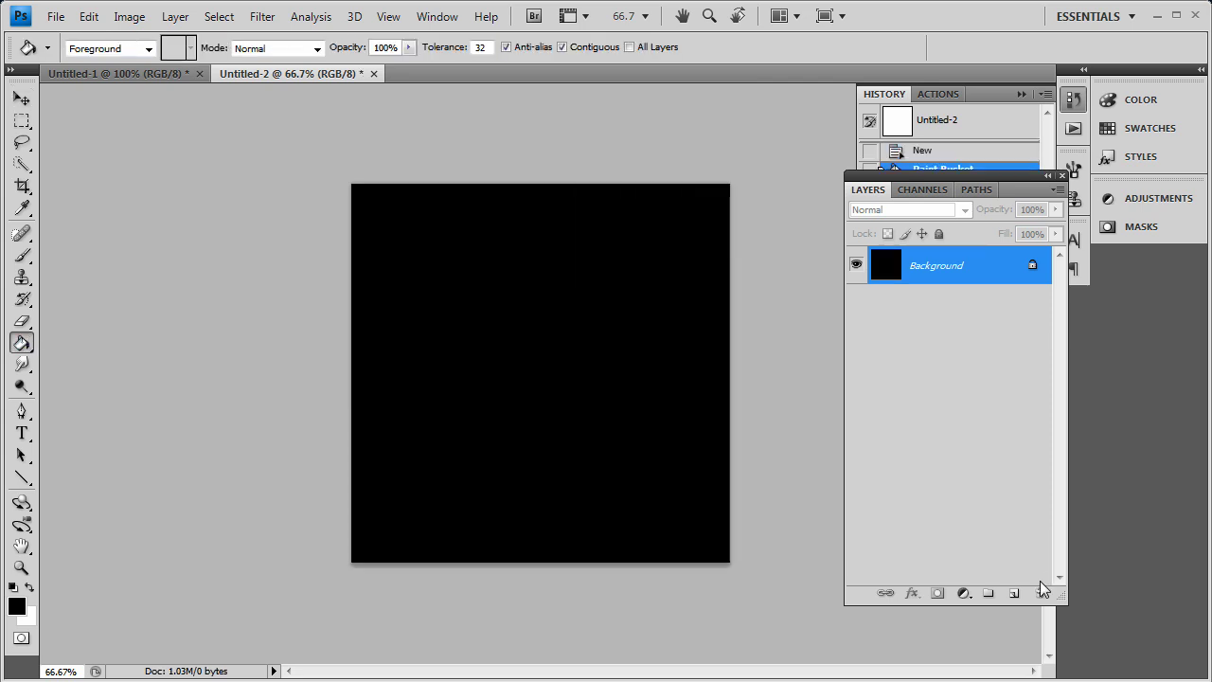
Step: Add a new black-filled layer named Stars above the background and keep it active
{"action": "left_click", "coordinate": [1012, 594]}
{"action": "left_click", "coordinate": [462, 310]}
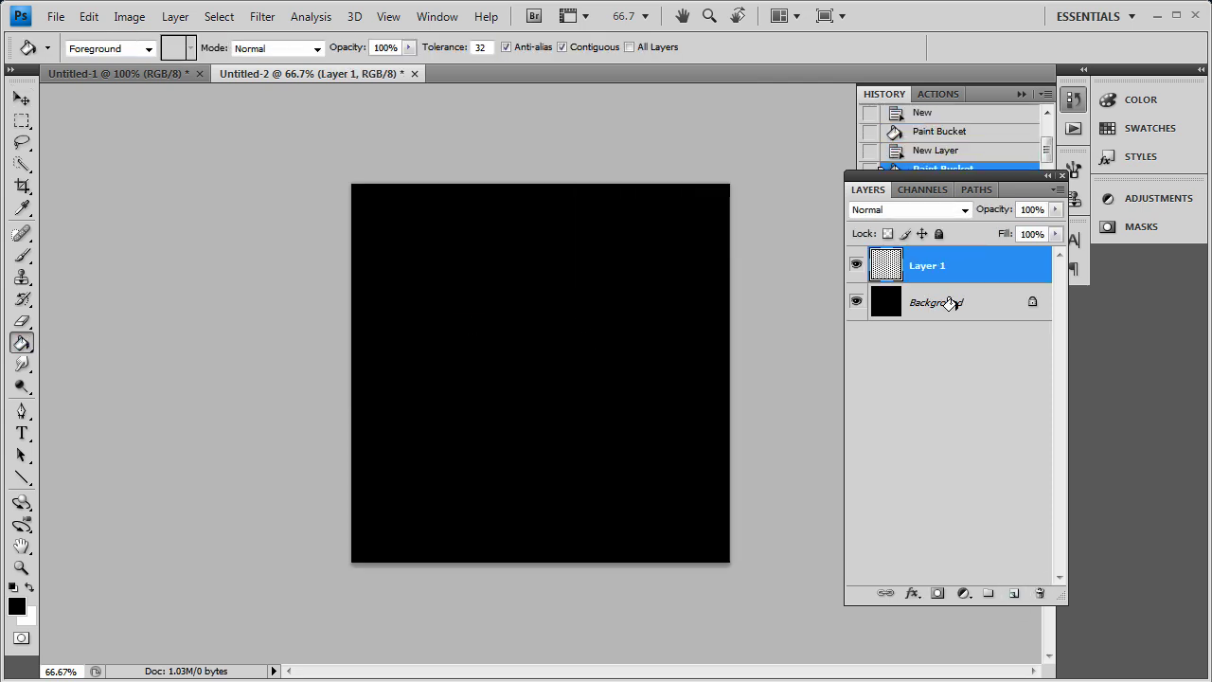
{"action": "double_click", "coordinate": [941, 268]}
{"action": "type", "text": "St"}
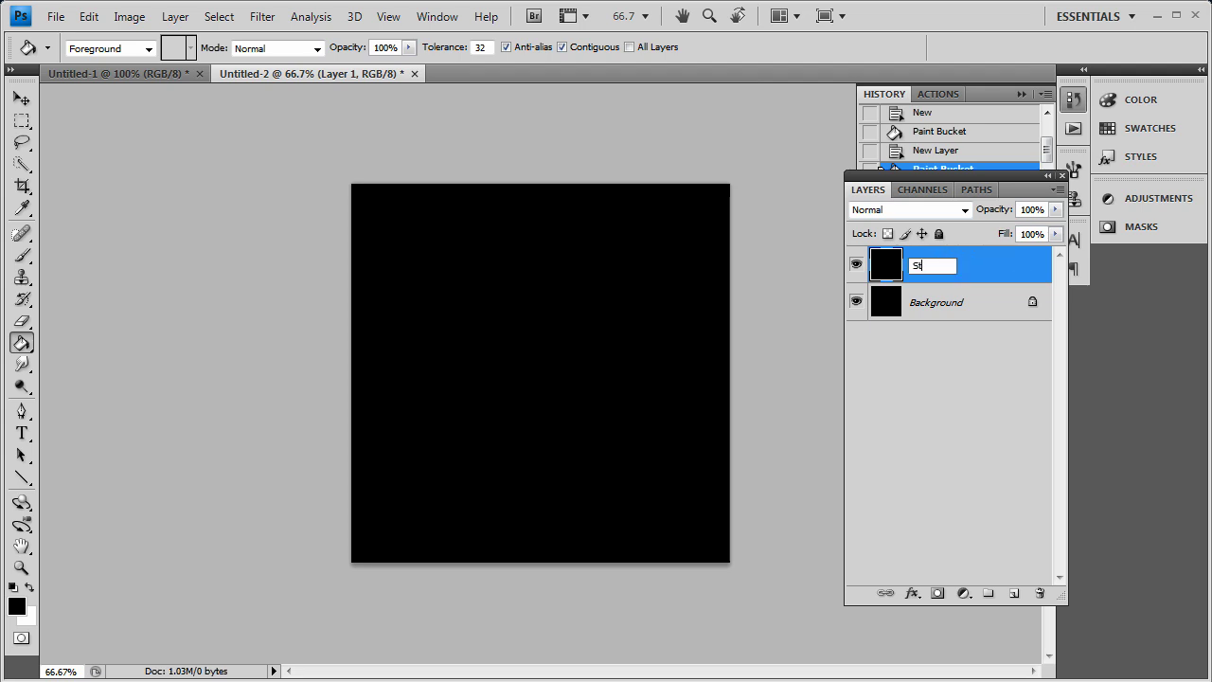
{"action": "type", "text": "ars"}
{"action": "key", "text": "Return"}
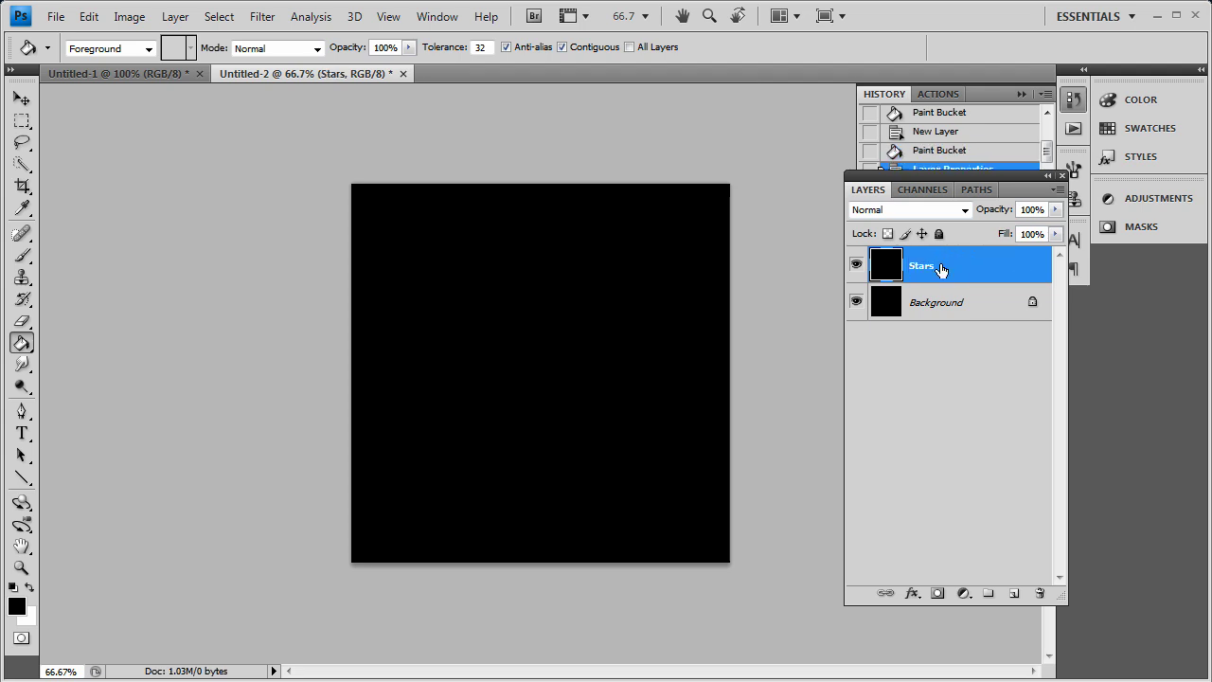
{"action": "left_click", "coordinate": [942, 315]}
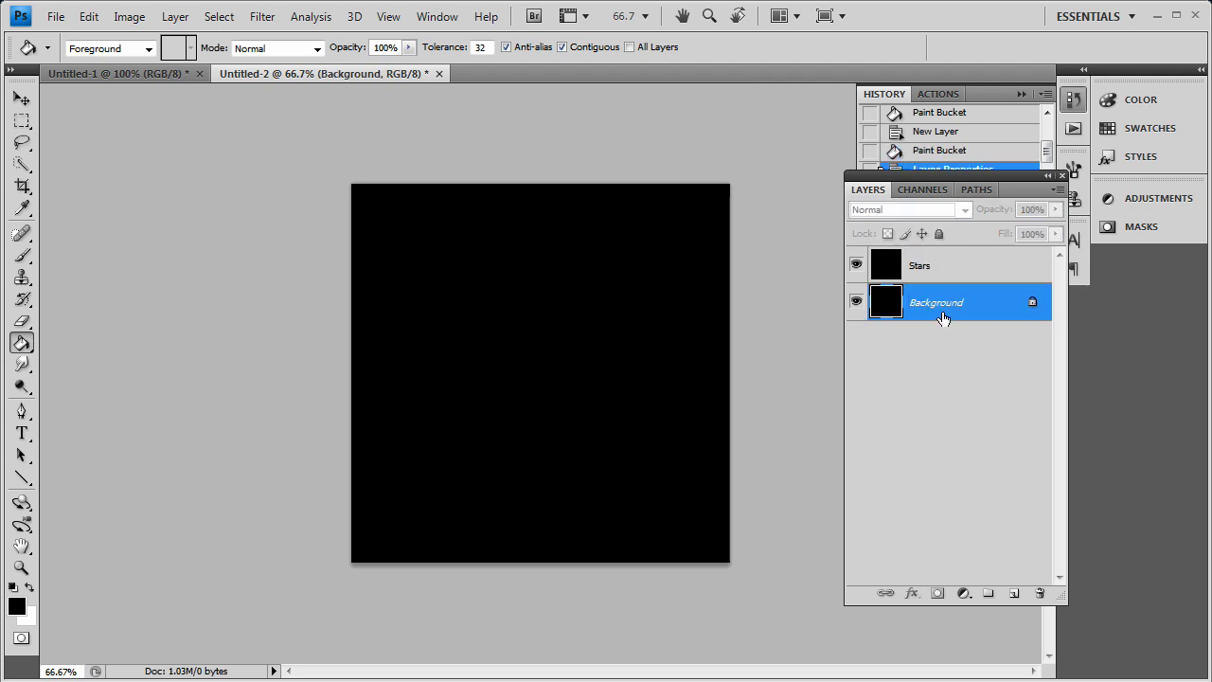
{"action": "left_click", "coordinate": [955, 270]}
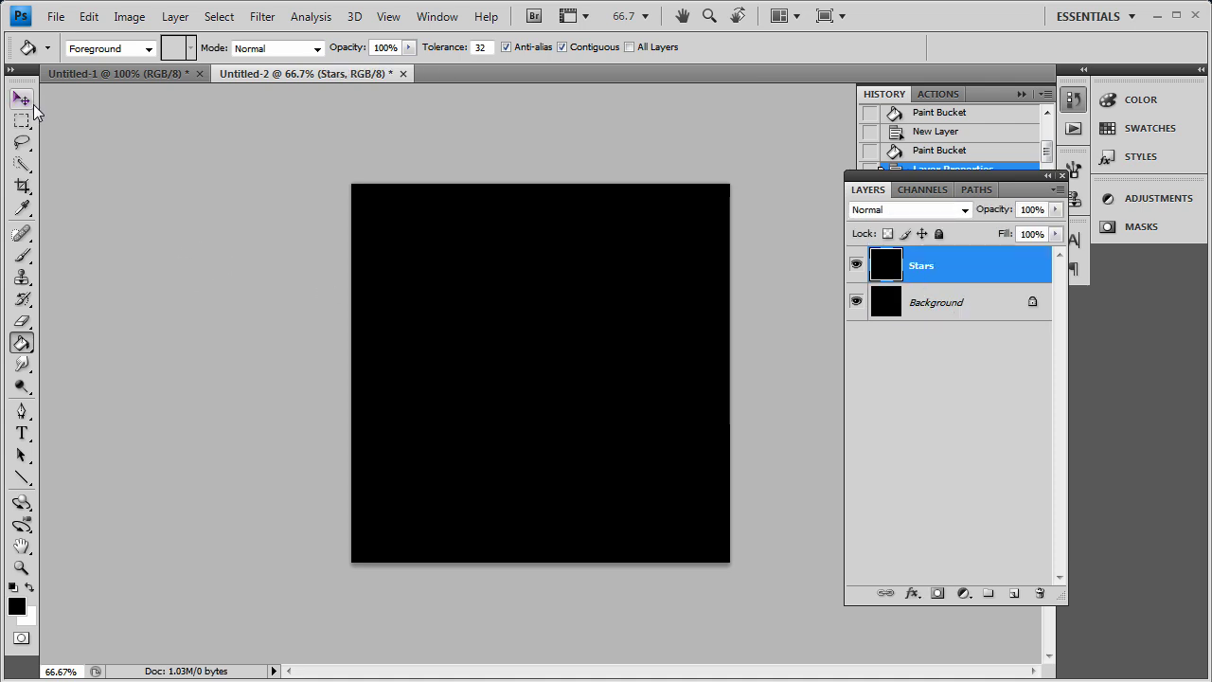
Step: Apply Add Noise at about 30%, Gaussian and monochromatic, to the Stars layer
{"action": "left_click", "coordinate": [22, 99]}
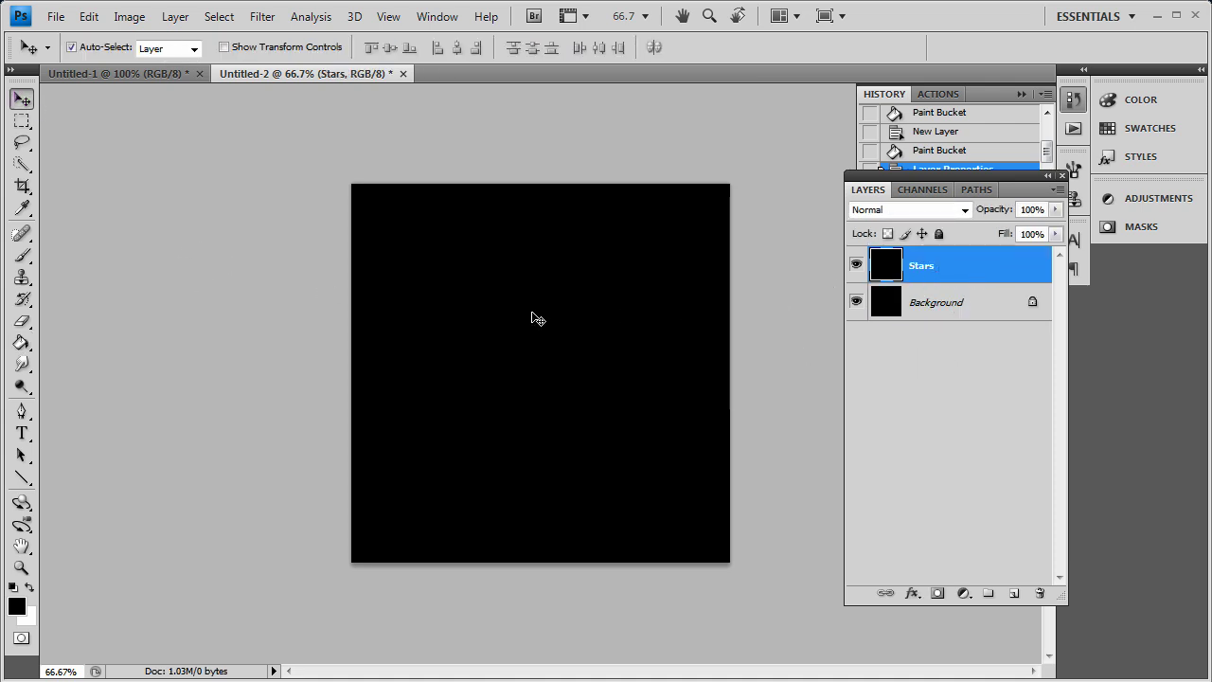
{"action": "left_click", "coordinate": [262, 16]}
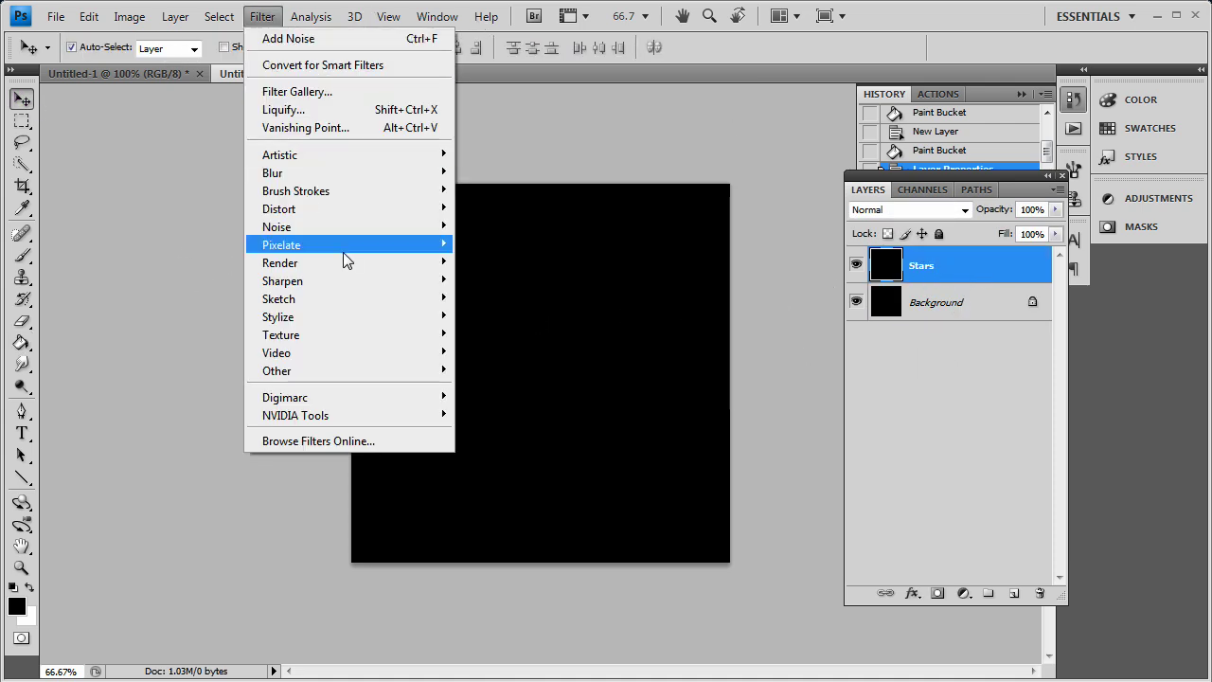
{"action": "mouse_move", "coordinate": [447, 234]}
{"action": "left_click", "coordinate": [505, 231]}
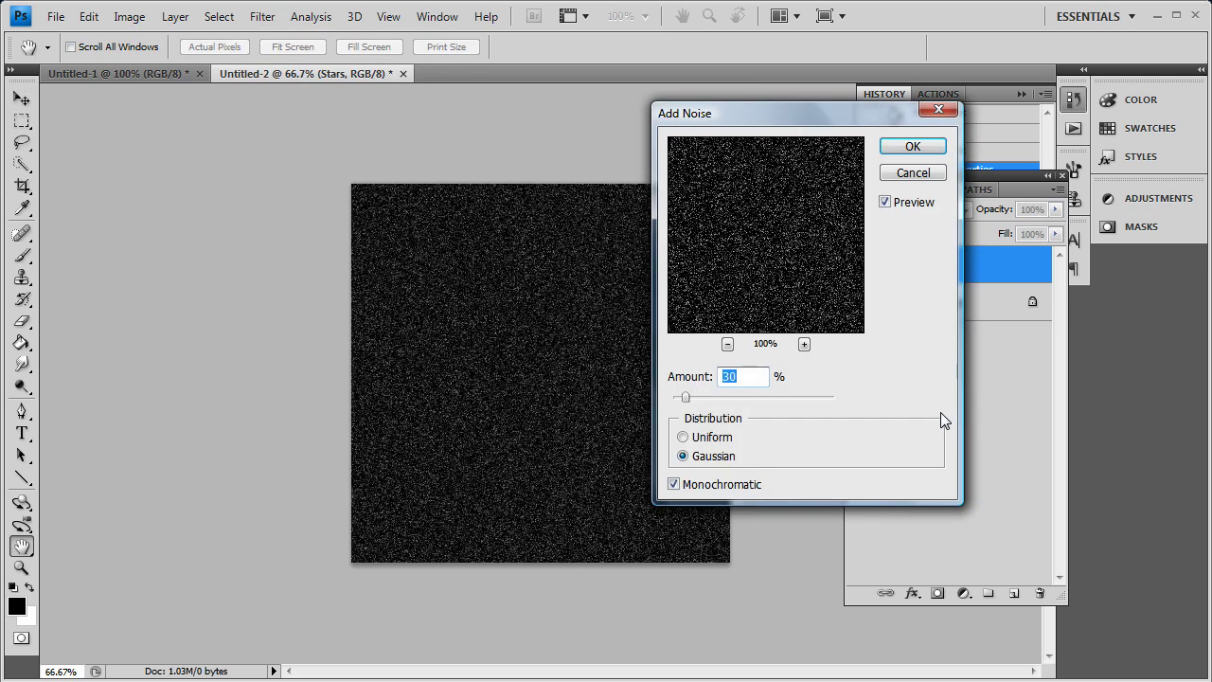
{"action": "left_click", "coordinate": [675, 485]}
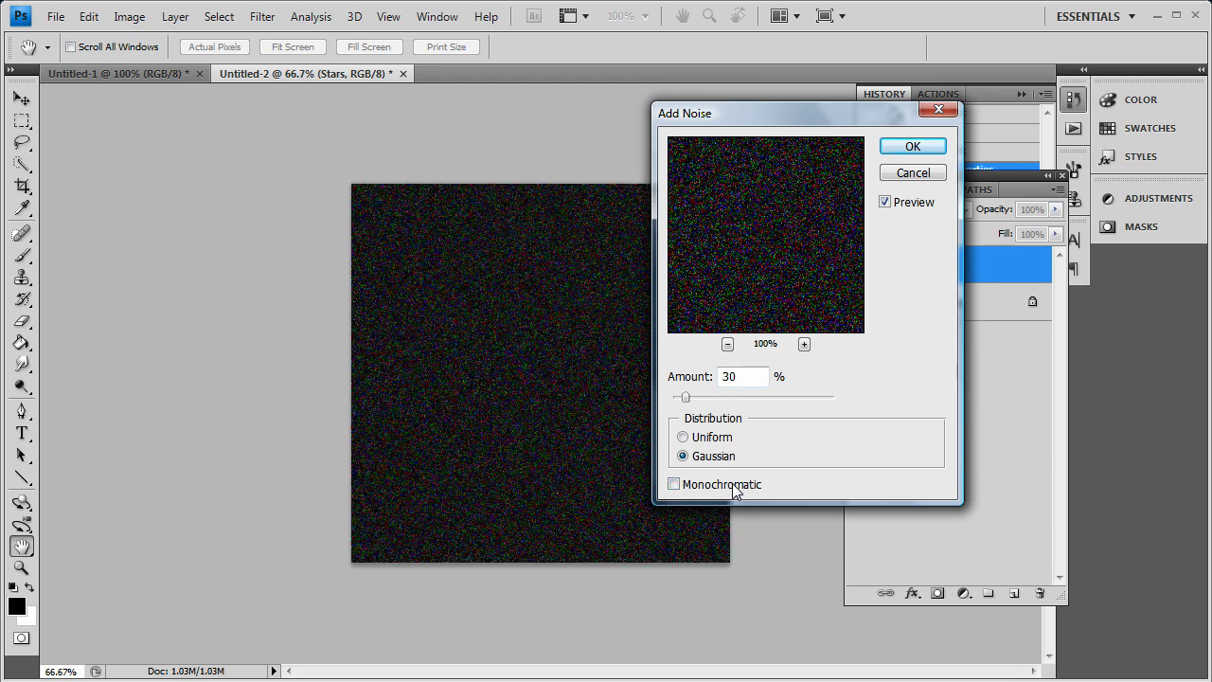
{"action": "left_click", "coordinate": [688, 484]}
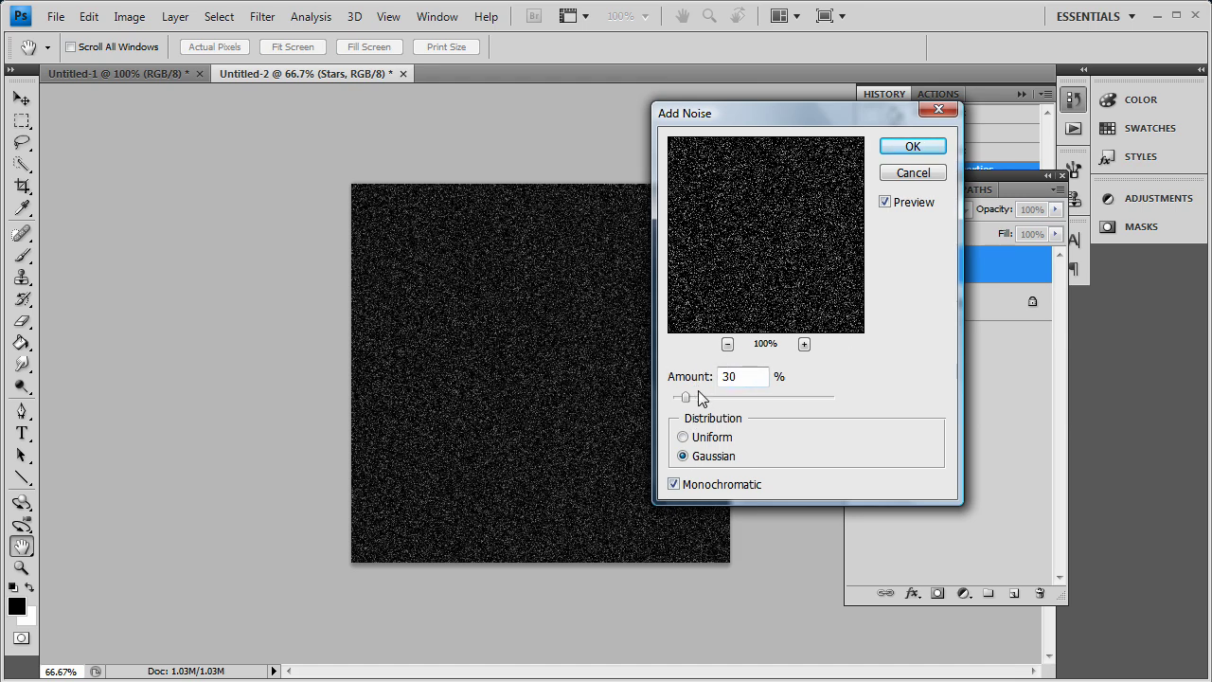
{"action": "mouse_move", "coordinate": [680, 401]}
{"action": "left_mouse_down"}
{"action": "mouse_move", "coordinate": [699, 399]}
{"action": "mouse_move", "coordinate": [686, 401]}
{"action": "left_mouse_up"}
{"action": "left_click", "coordinate": [910, 149]}
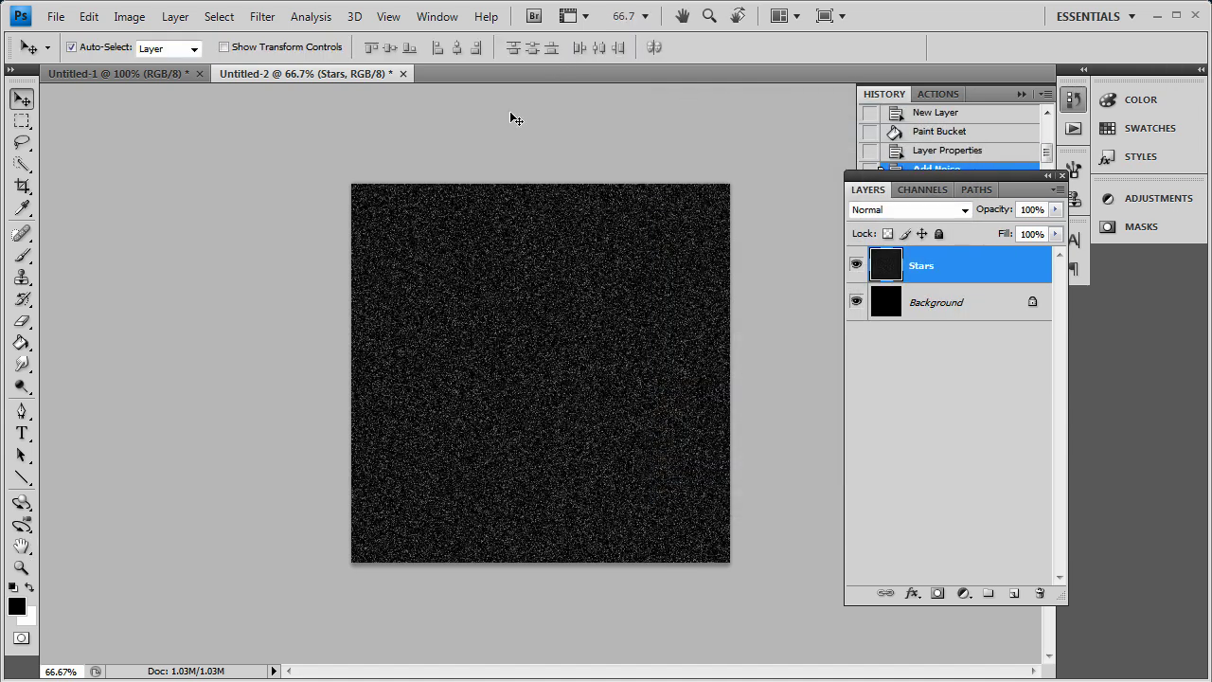
Step: Raise the Levels black input to about 187 so only sparse white specks remain
{"action": "left_click", "coordinate": [123, 19]}
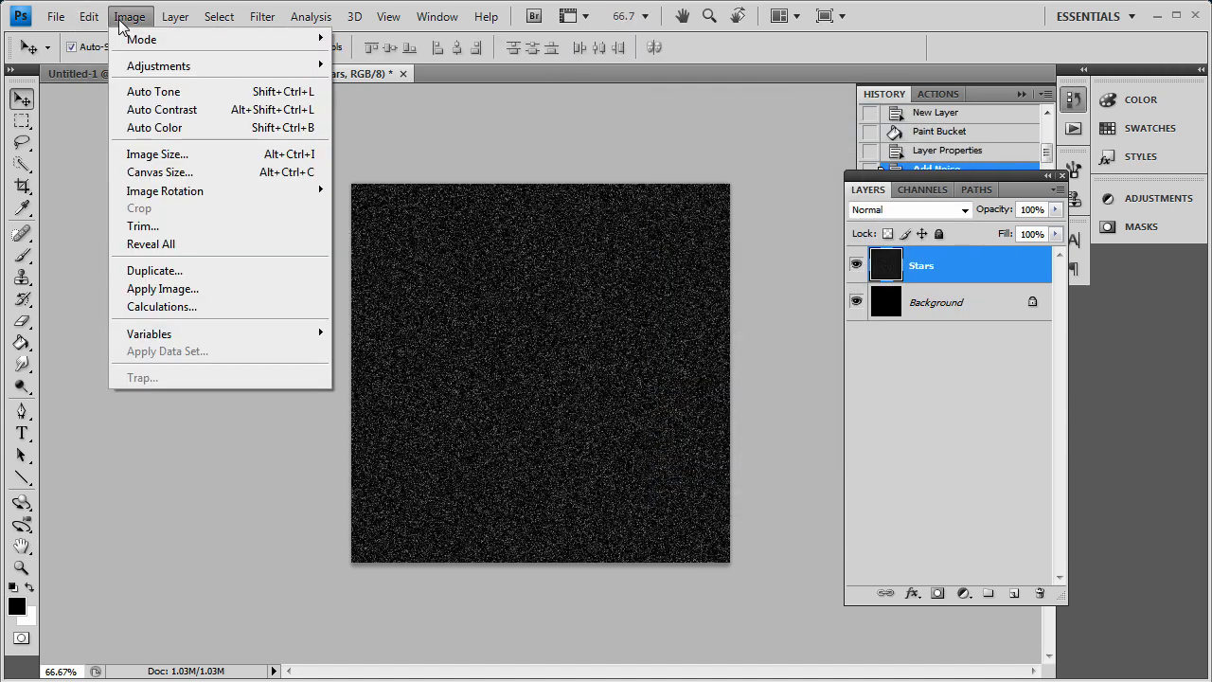
{"action": "mouse_move", "coordinate": [152, 66]}
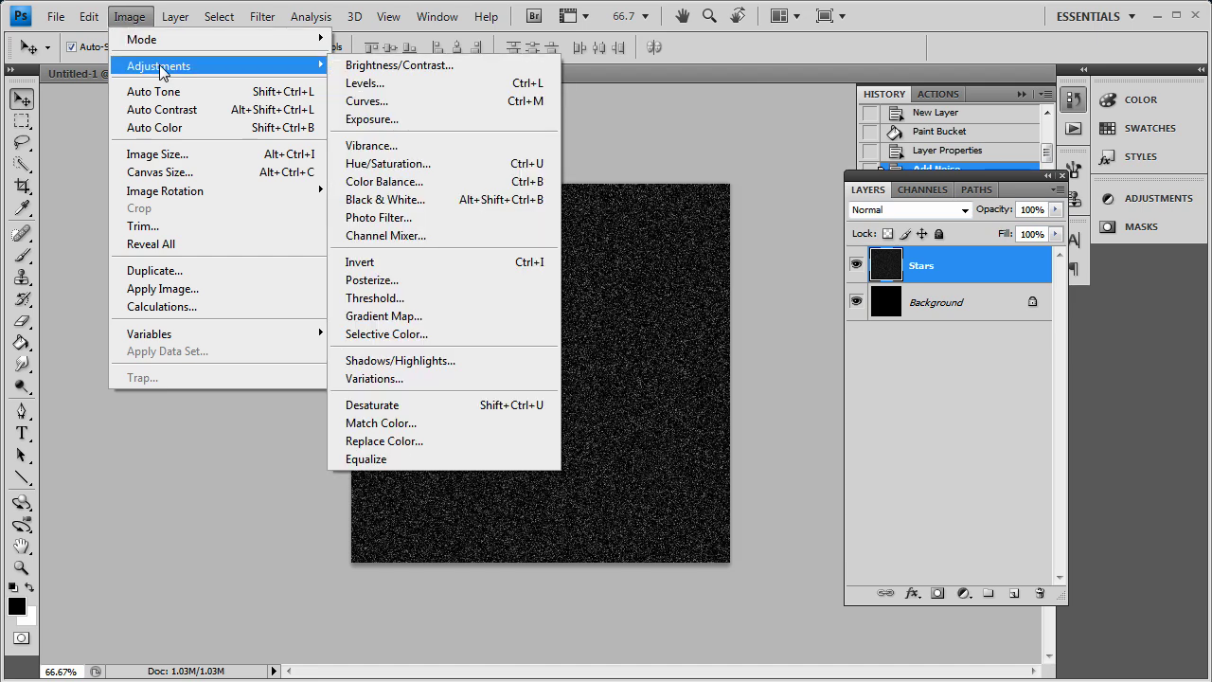
{"action": "left_click", "coordinate": [379, 85]}
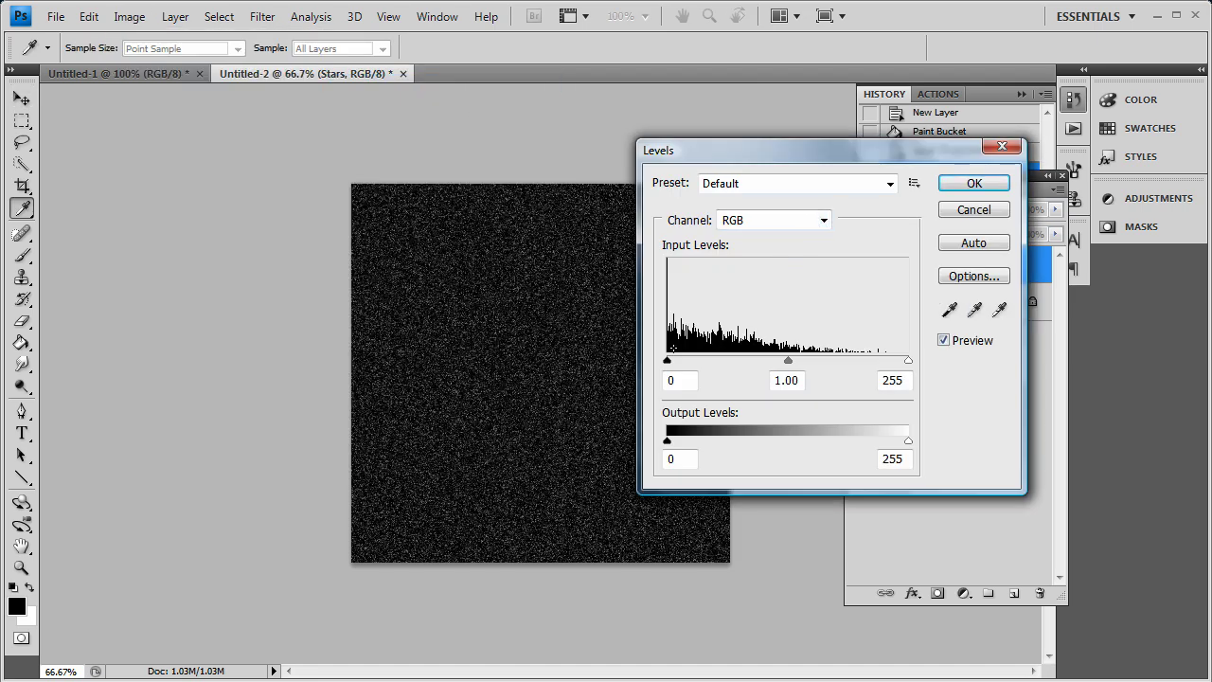
{"action": "left_click_drag", "start_coordinate": [667, 360], "coordinate": [841, 366]}
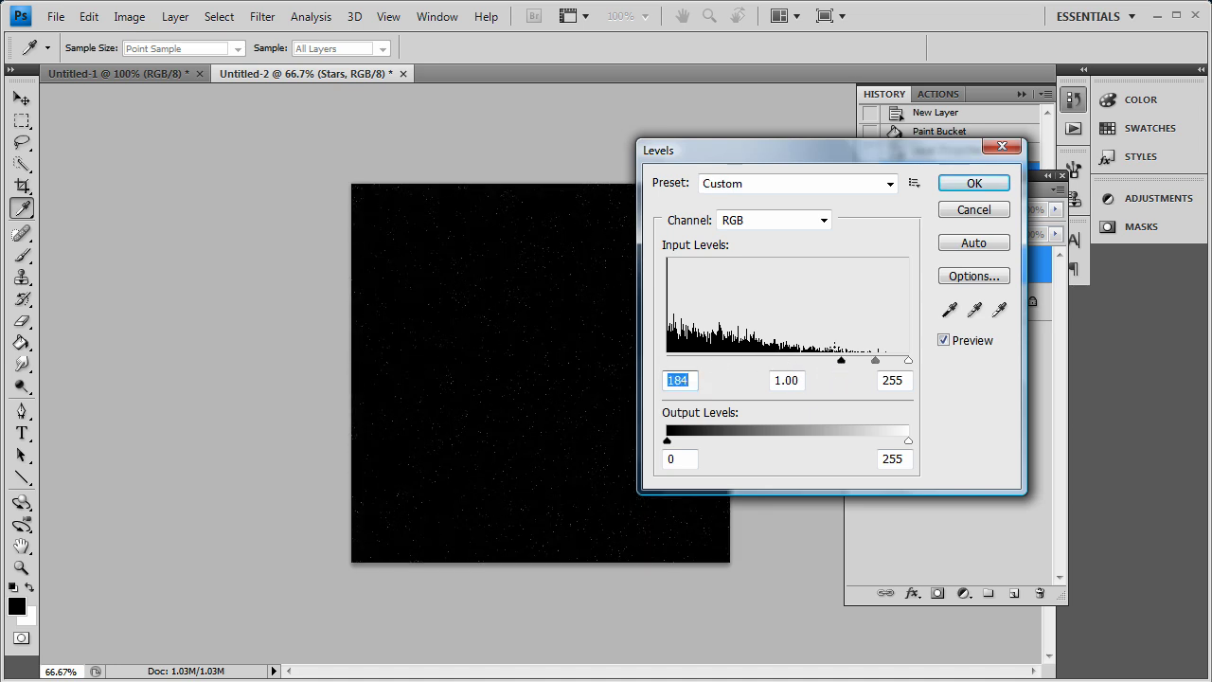
{"action": "left_click_drag", "start_coordinate": [806, 168], "coordinate": [892, 181]}
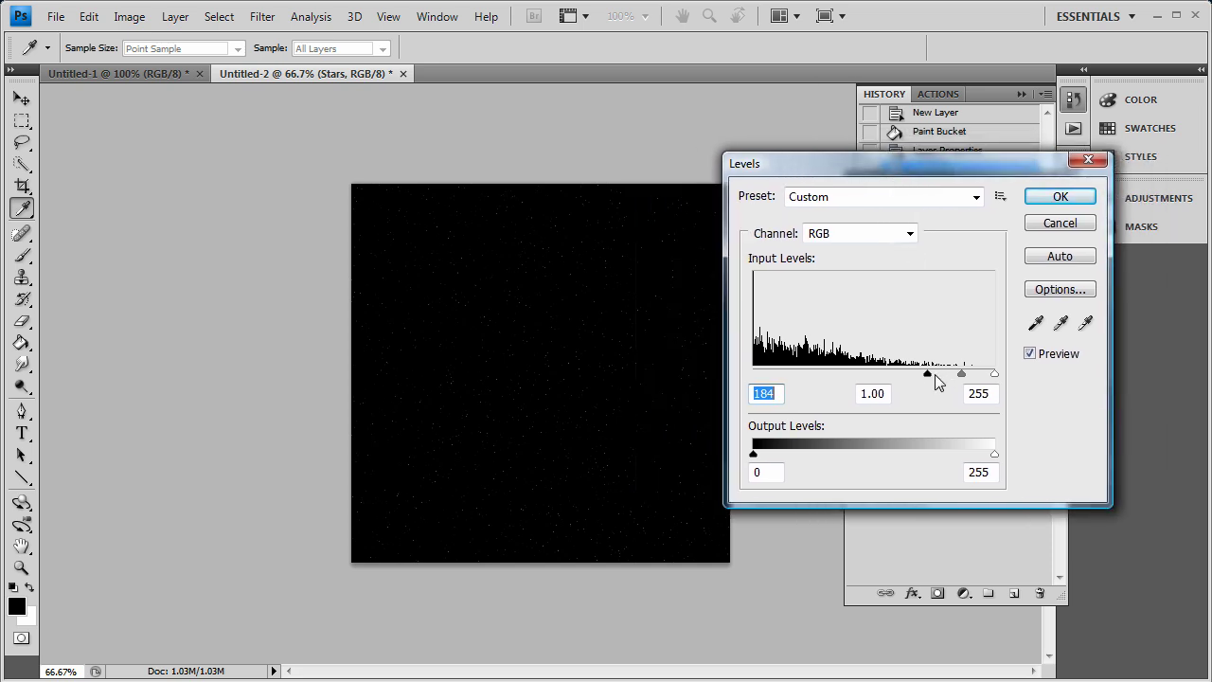
{"action": "mouse_move", "coordinate": [932, 378]}
{"action": "left_mouse_down"}
{"action": "mouse_move", "coordinate": [952, 376]}
{"action": "mouse_move", "coordinate": [864, 380]}
{"action": "mouse_move", "coordinate": [932, 379]}
{"action": "left_mouse_up"}
{"action": "left_click", "coordinate": [1060, 197]}
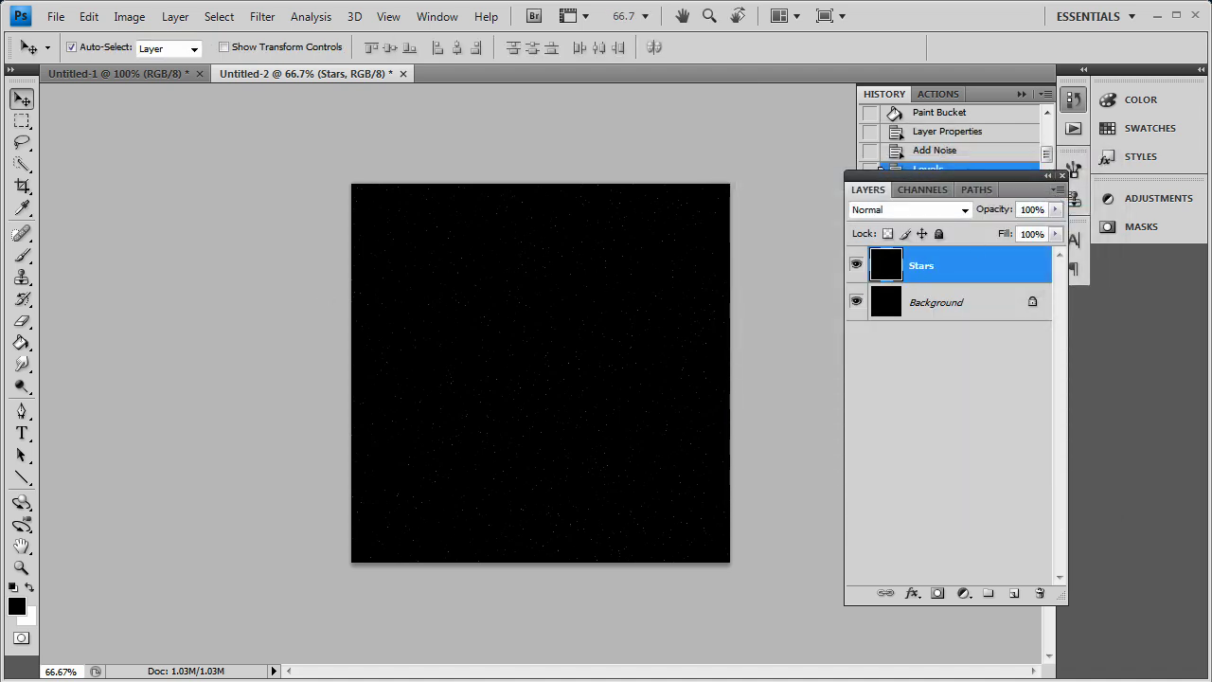
Step: Select a central rectangle of the starfield and paste the stars as Layer 1
{"action": "key", "text": "m"}
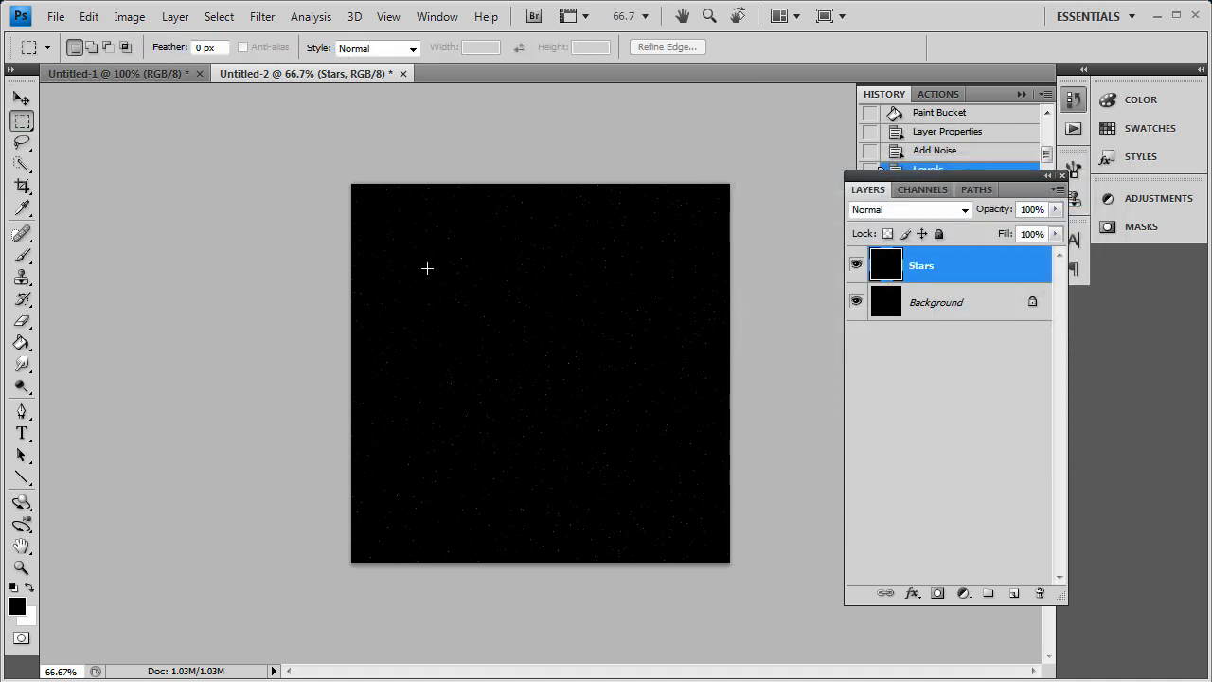
{"action": "left_click_drag", "start_coordinate": [417, 264], "coordinate": [673, 485]}
{"action": "key", "text": "ctrl+d"}
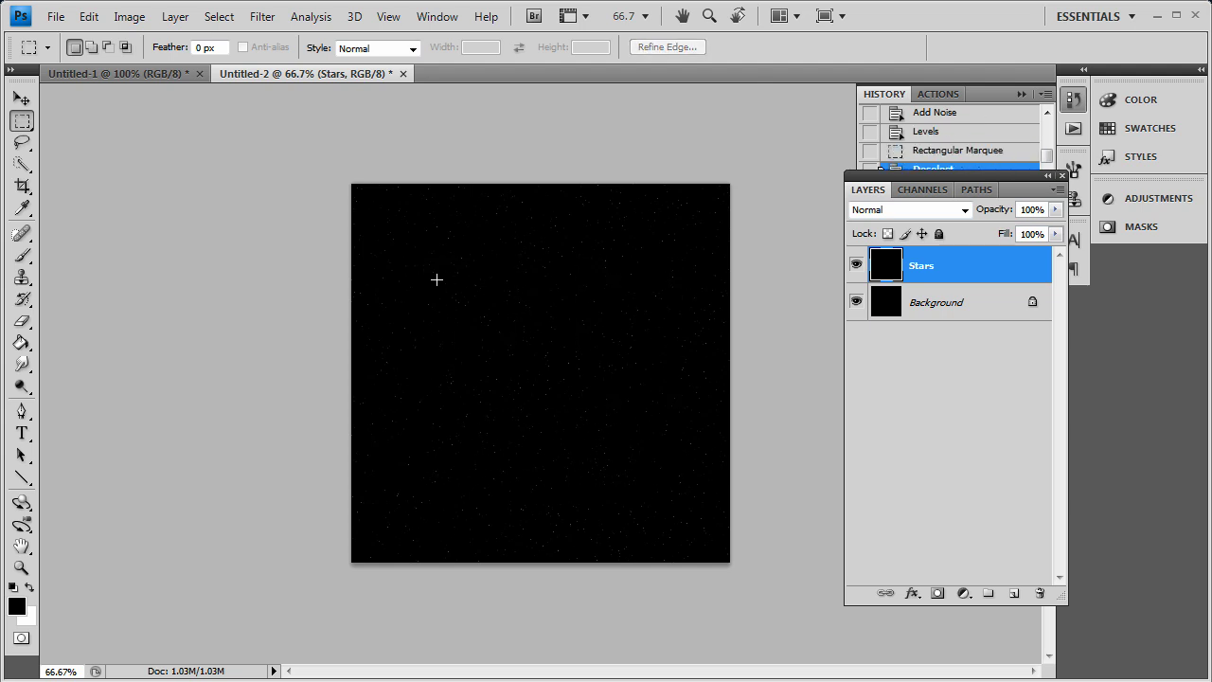
{"action": "left_click_drag", "start_coordinate": [530, 364], "coordinate": [655, 465]}
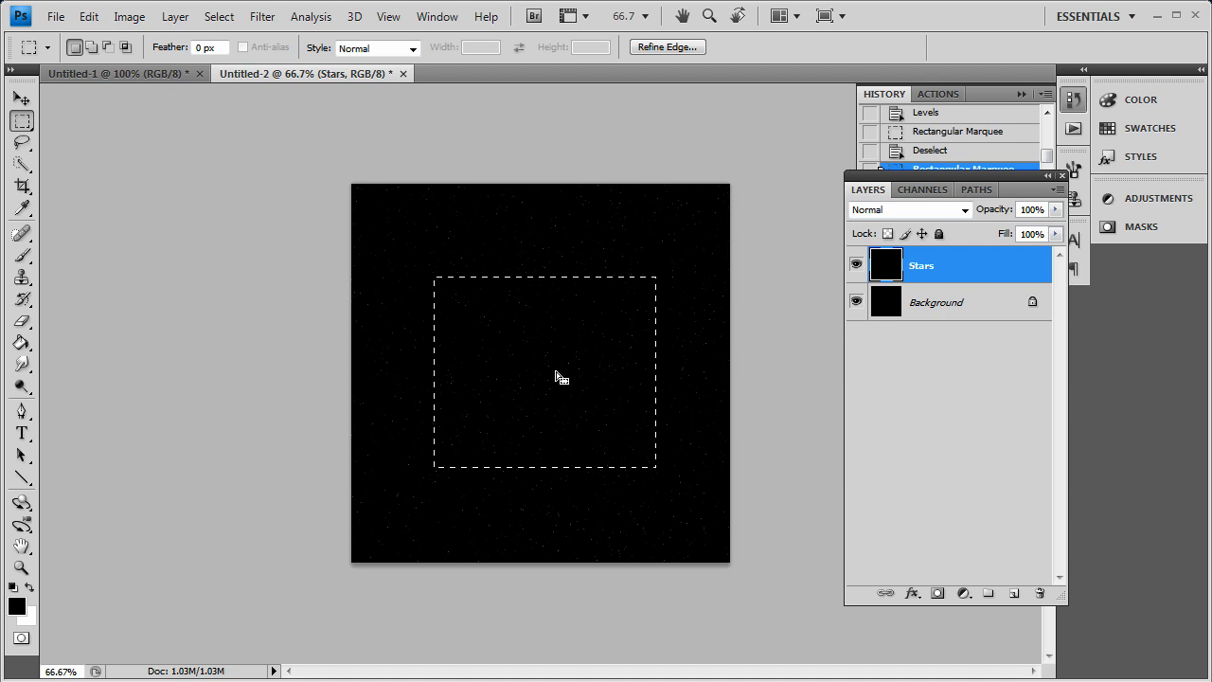
{"action": "key", "text": "ctrl+v"}
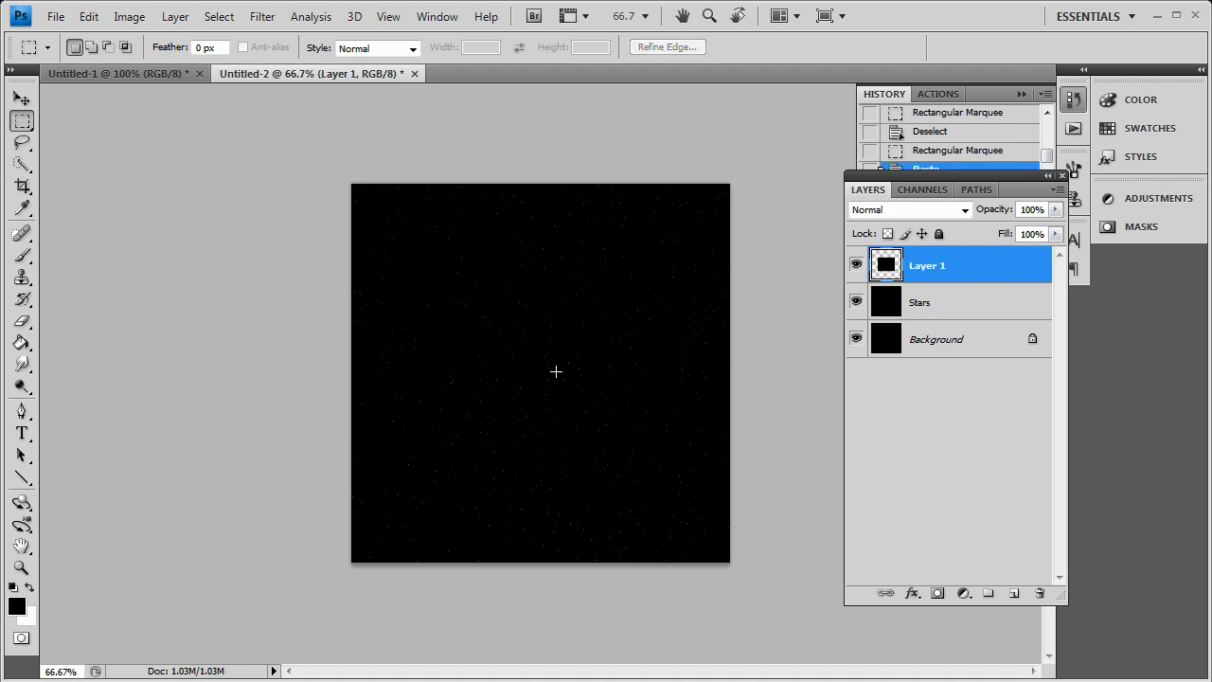
Step: Free Transform Layer 1 to enlarge it to about 205.6%
{"action": "left_click", "coordinate": [88, 16]}
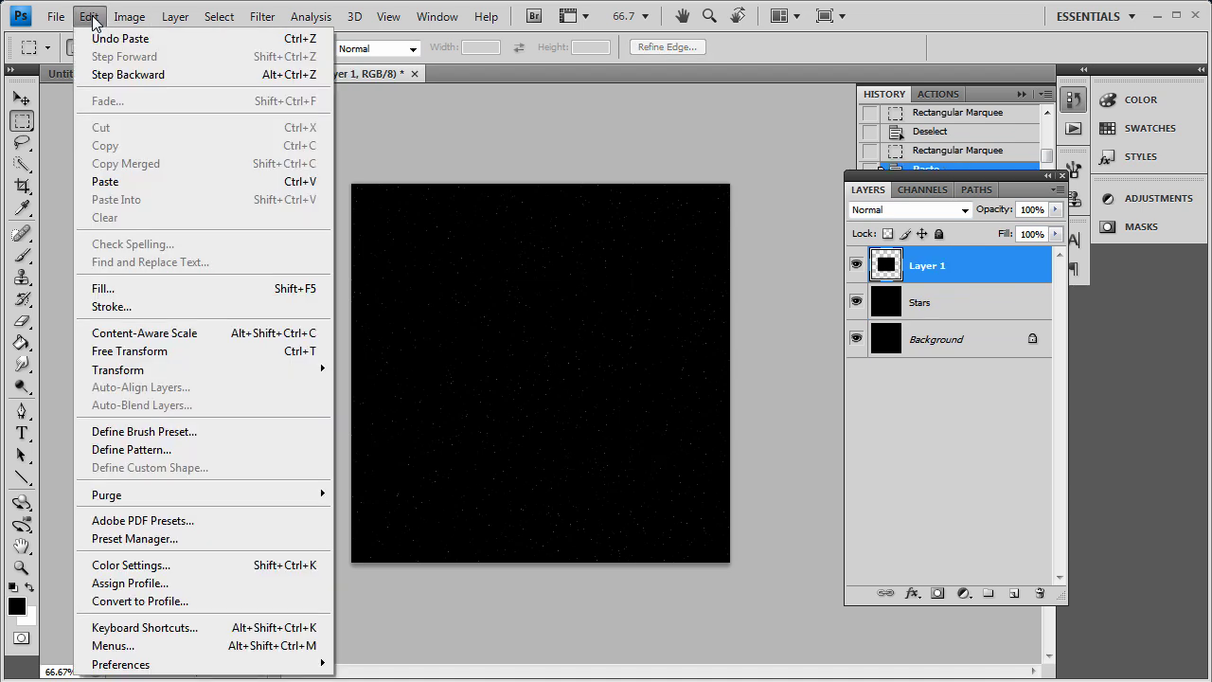
{"action": "left_click", "coordinate": [199, 352]}
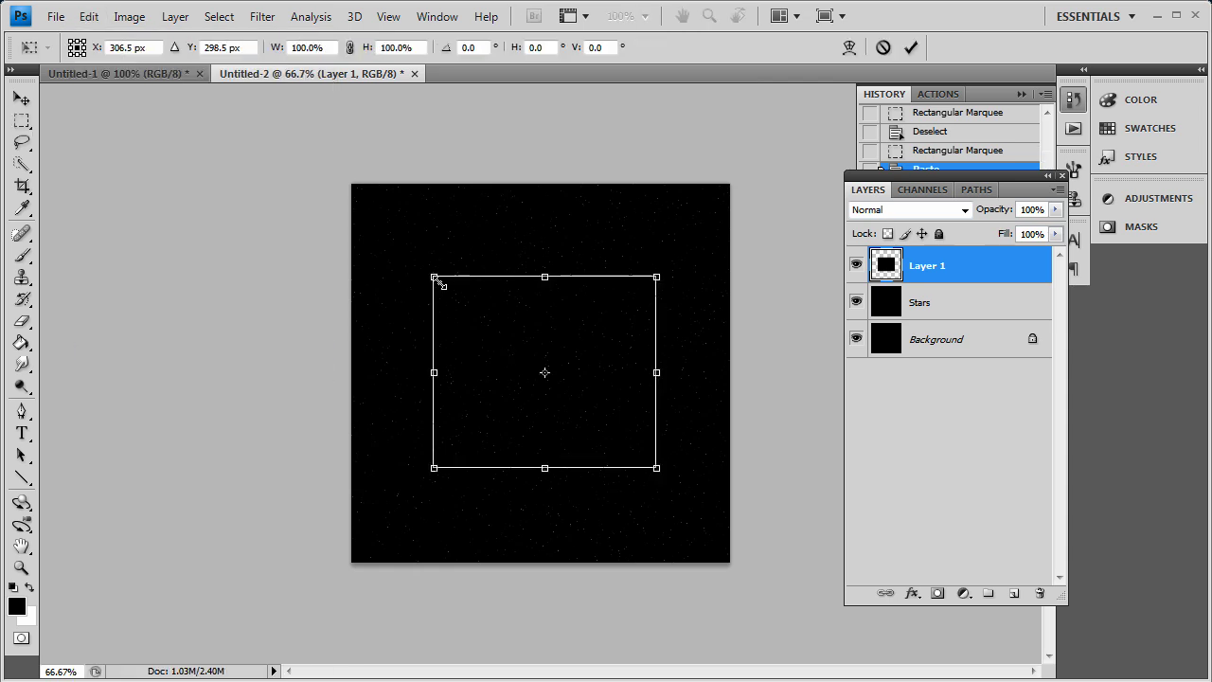
{"action": "left_click_drag", "start_coordinate": [437, 281], "coordinate": [345, 144]}
{"action": "left_click_drag", "start_coordinate": [656, 466], "coordinate": [767, 572]}
{"action": "left_click", "coordinate": [21, 98]}
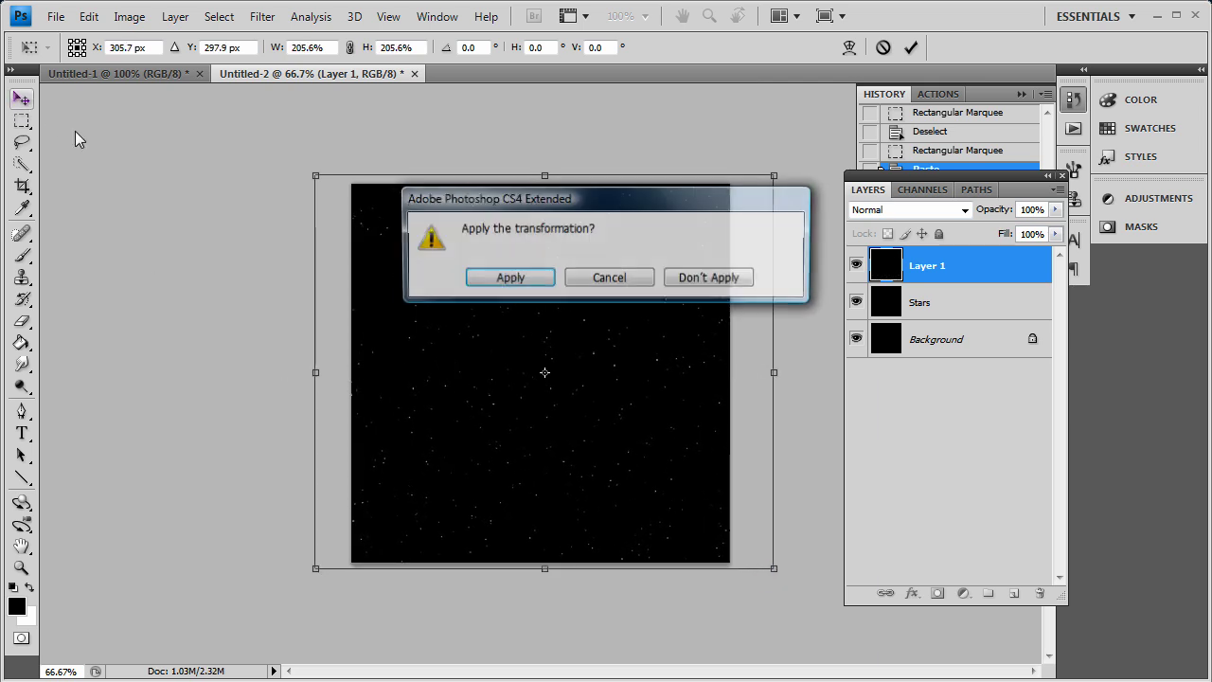
{"action": "left_click", "coordinate": [510, 278]}
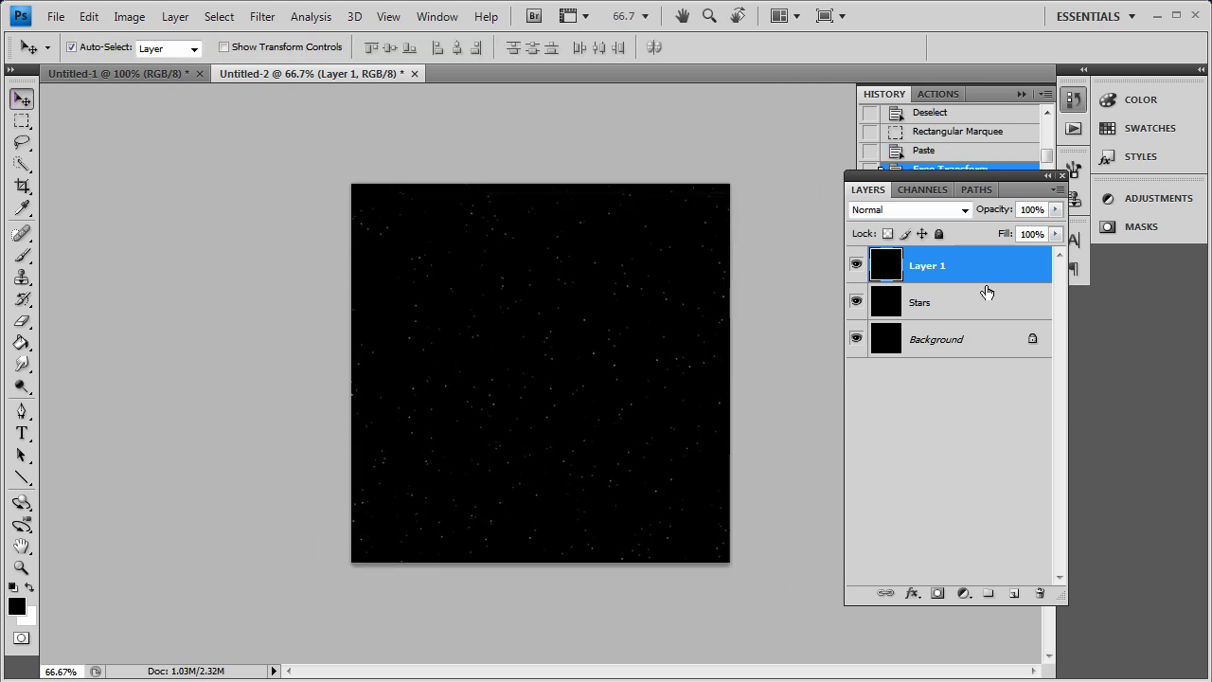
Step: Set Layer 1's blend mode to Screen and hide it for comparison
{"action": "left_click", "coordinate": [929, 210]}
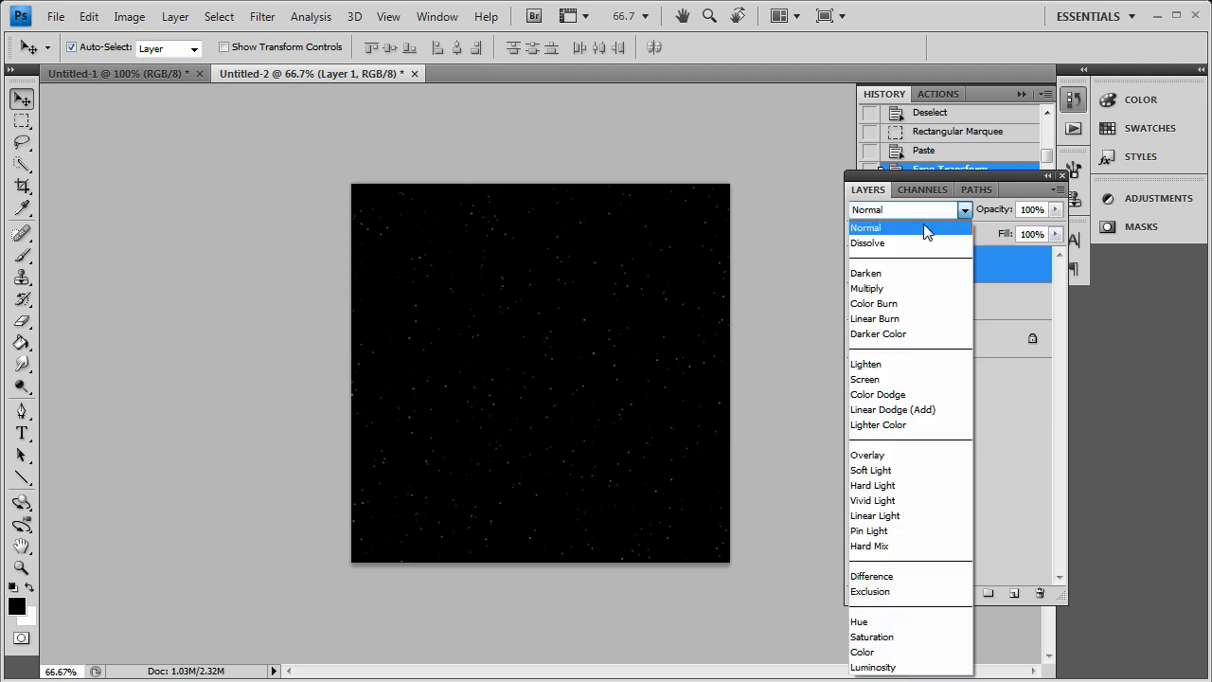
{"action": "left_click", "coordinate": [906, 379]}
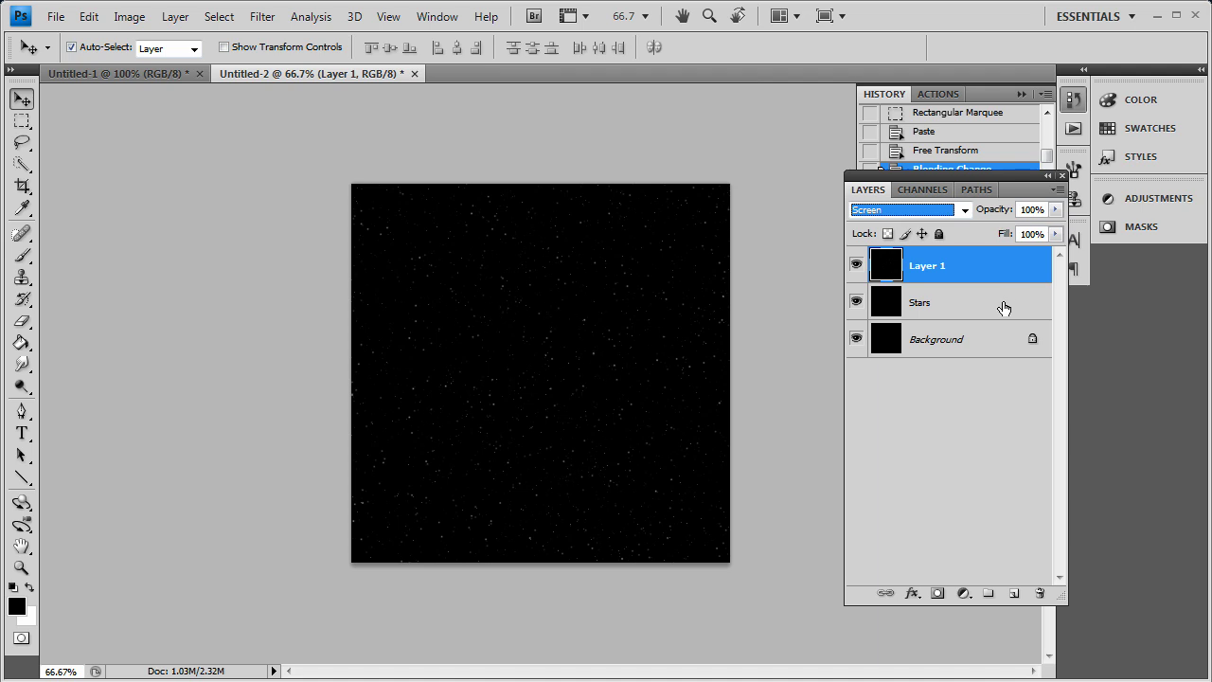
{"action": "left_click", "coordinate": [856, 265]}
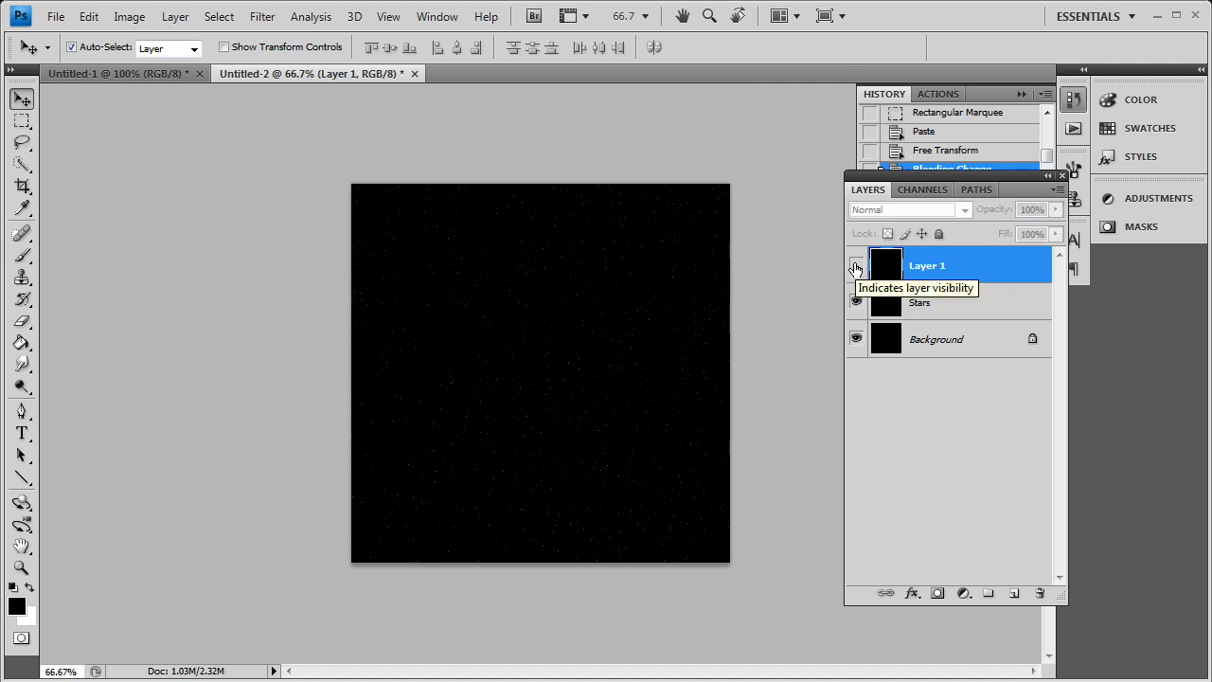
Step: Toggle Layer 1's visibility back on and add a new empty layer on top
{"action": "left_click", "coordinate": [856, 266]}
{"action": "left_click", "coordinate": [856, 266]}
{"action": "left_click", "coordinate": [855, 266]}
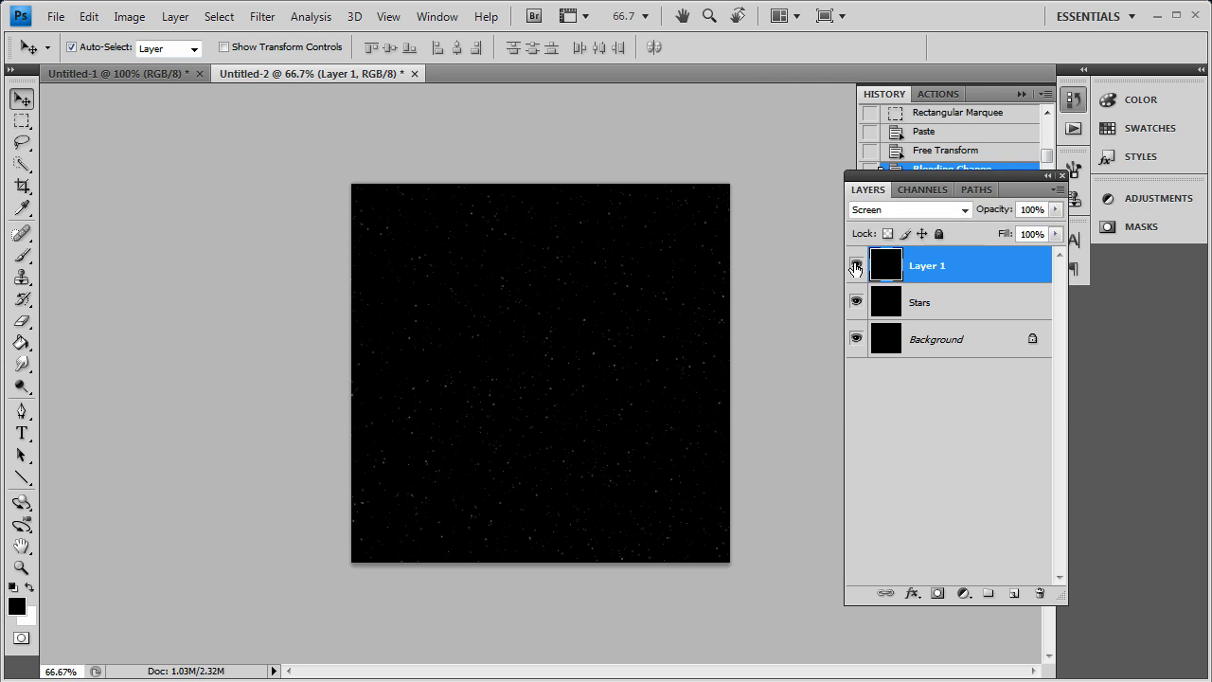
{"action": "left_click", "coordinate": [856, 266]}
{"action": "left_click", "coordinate": [856, 266]}
{"action": "left_click", "coordinate": [1013, 594]}
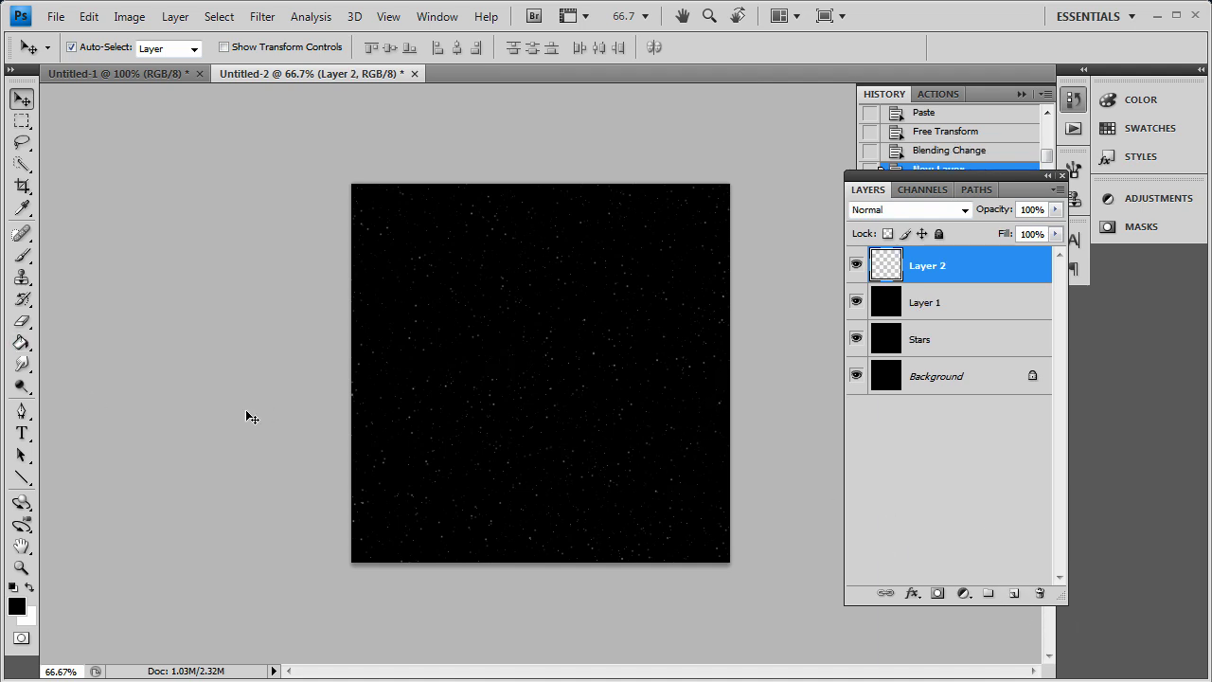
Step: Merge Layer 1 with Stars and name the merged layer Stars
{"action": "double_click", "coordinate": [924, 303]}
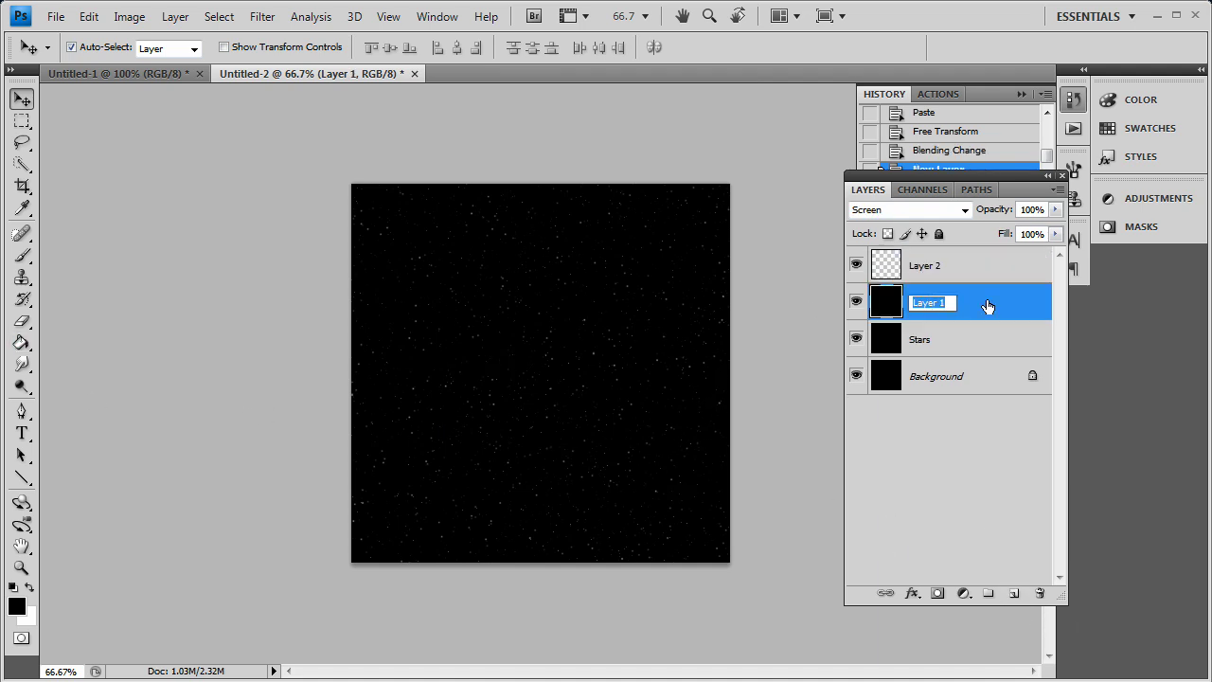
{"action": "left_click", "coordinate": [987, 306]}
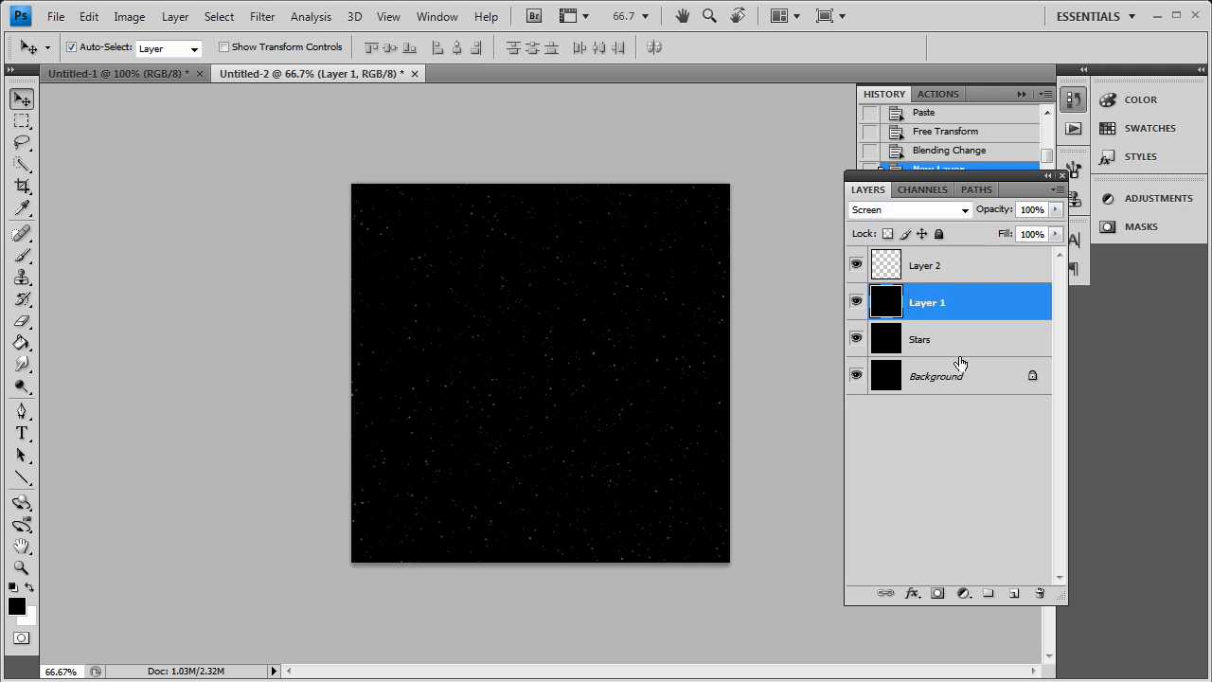
{"action": "left_click", "coordinate": [961, 340], "text": "shift"}
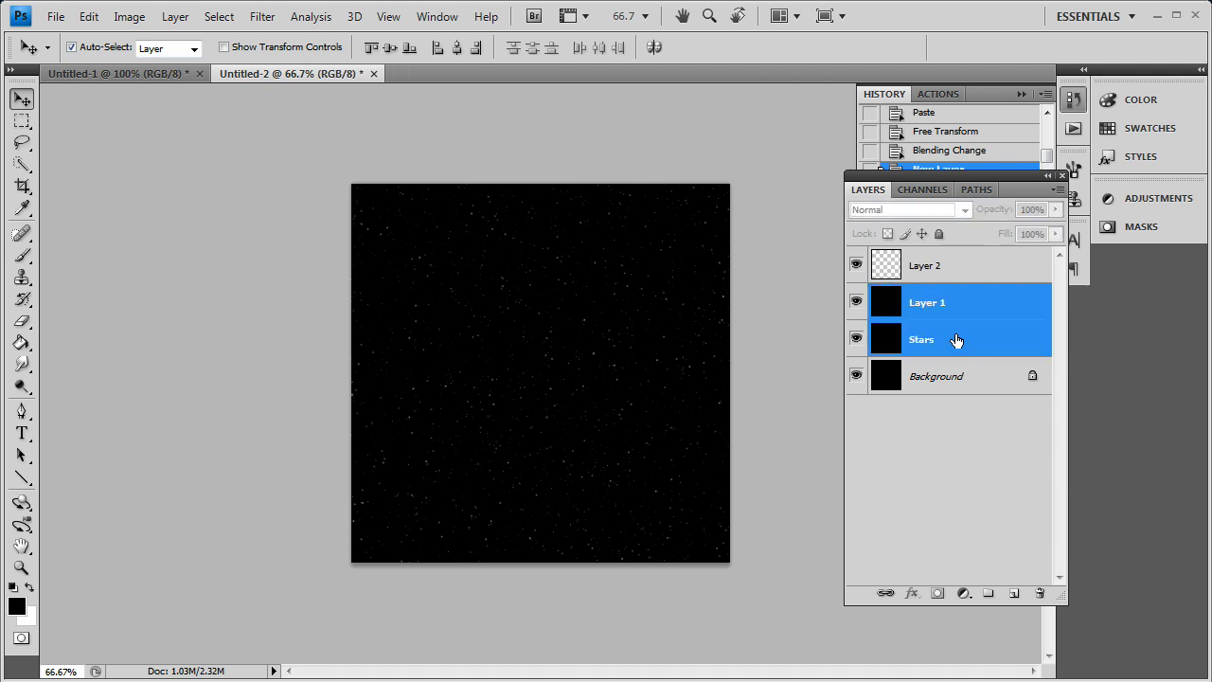
{"action": "key", "text": "ctrl+e"}
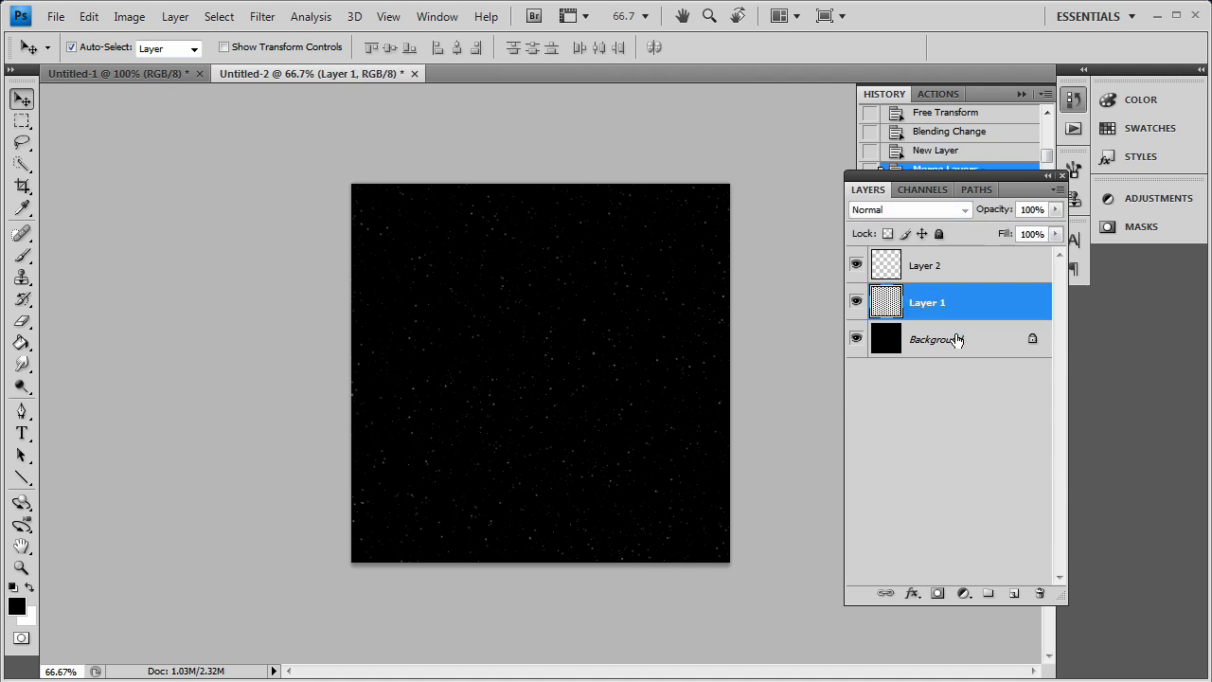
{"action": "double_click", "coordinate": [925, 303]}
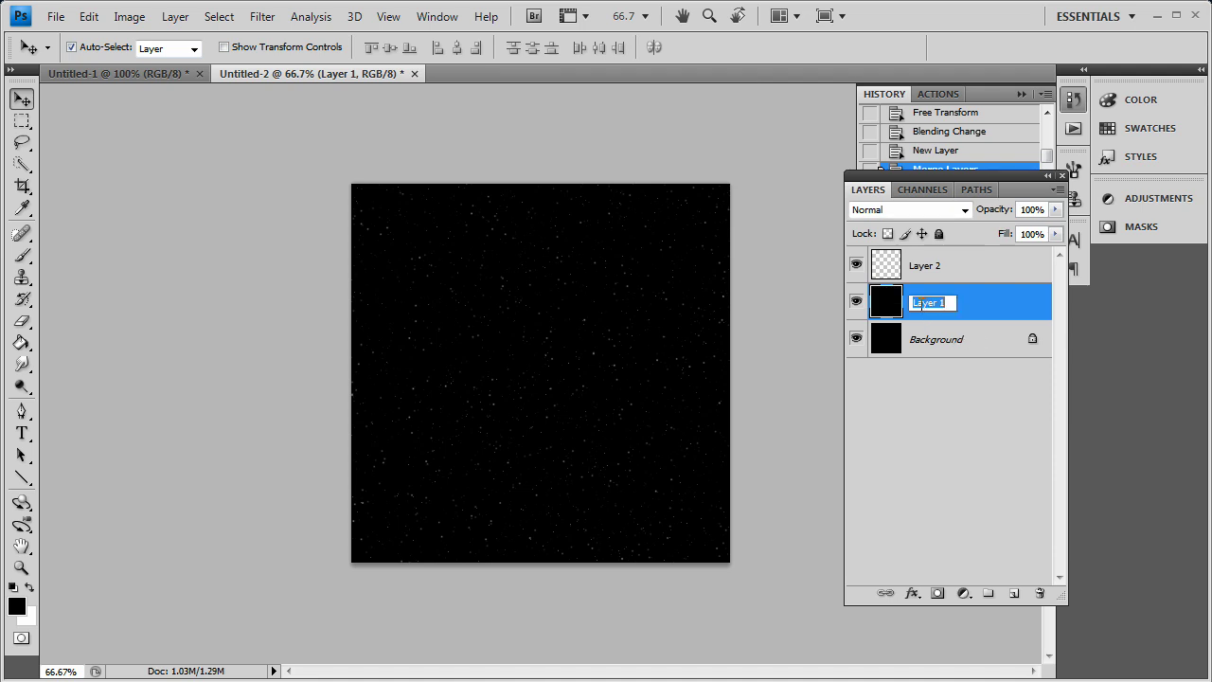
{"action": "type", "text": "Stars"}
{"action": "key", "text": "Return"}
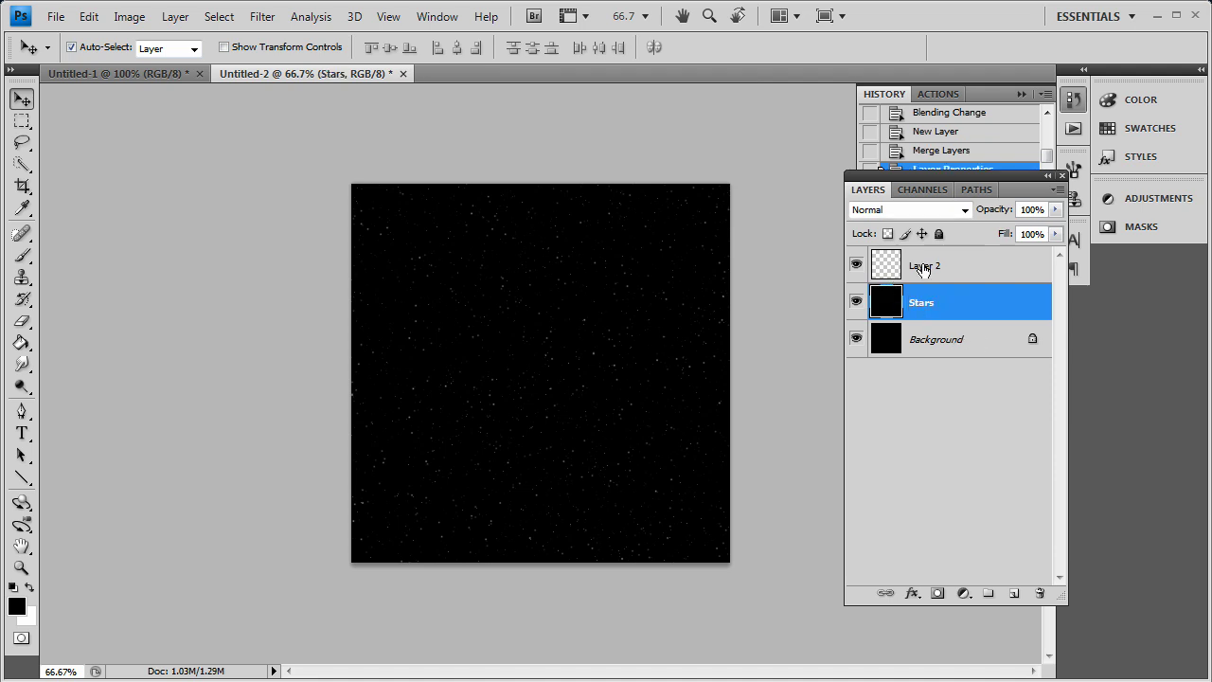
Step: Rename Layer 2 to Clouds and fill it with black
{"action": "double_click", "coordinate": [923, 268]}
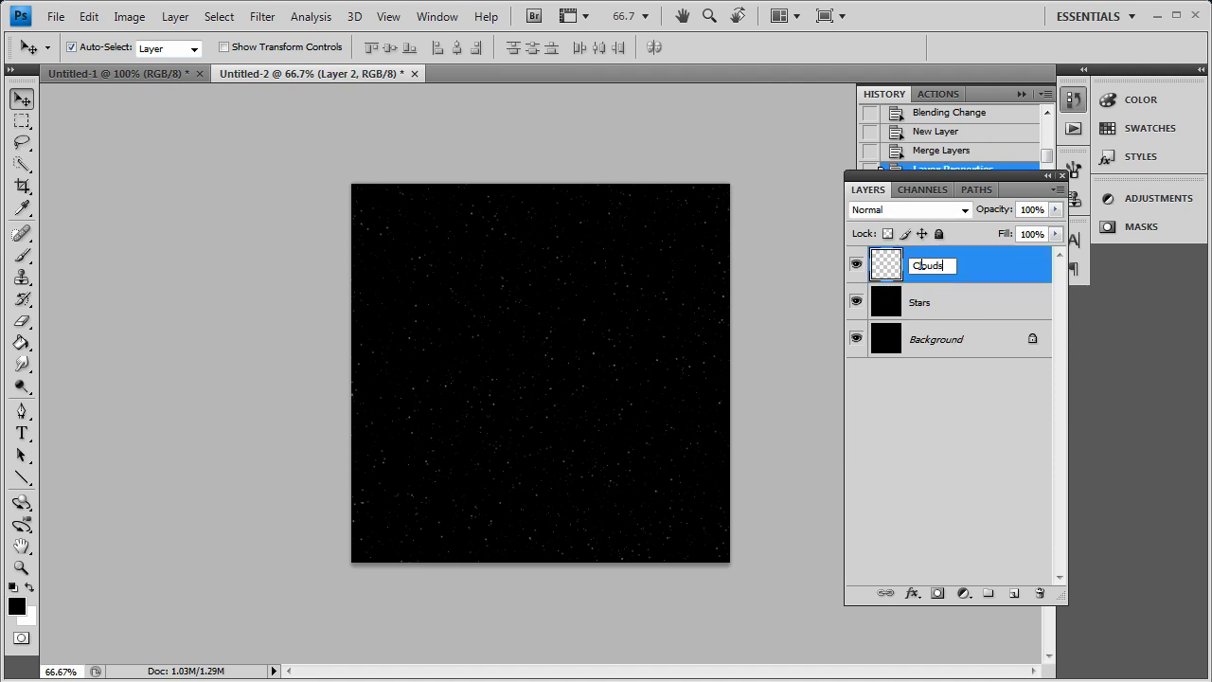
{"action": "key", "text": "Return"}
{"action": "left_click", "coordinate": [21, 343]}
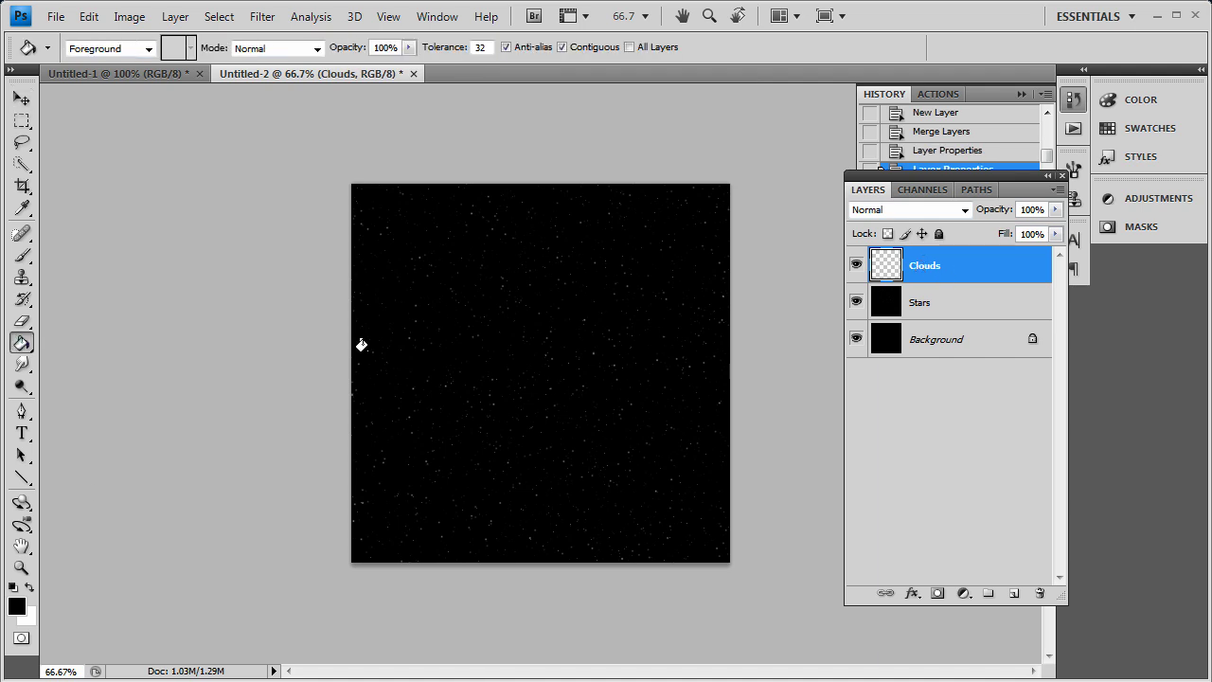
{"action": "left_click", "coordinate": [725, 358]}
Step: Render clouds on the Clouds layer, blend it as Overlay, and add a new layer above
{"action": "left_click", "coordinate": [262, 16]}
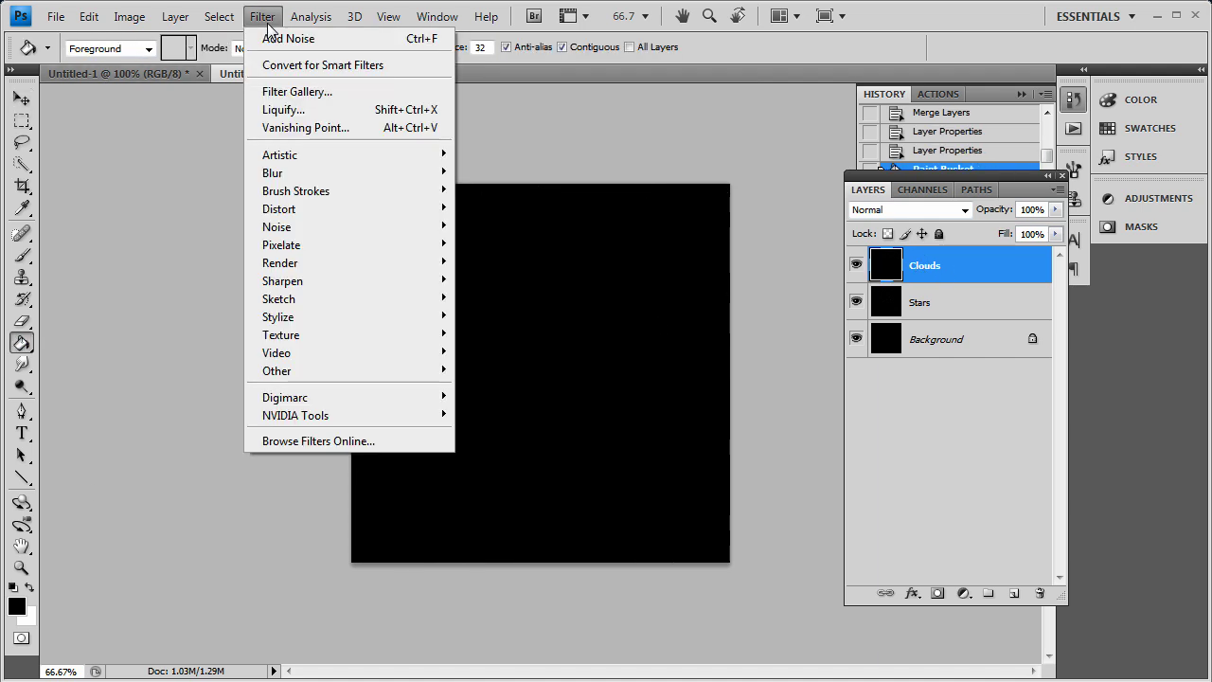
{"action": "mouse_move", "coordinate": [401, 181]}
{"action": "mouse_move", "coordinate": [396, 269]}
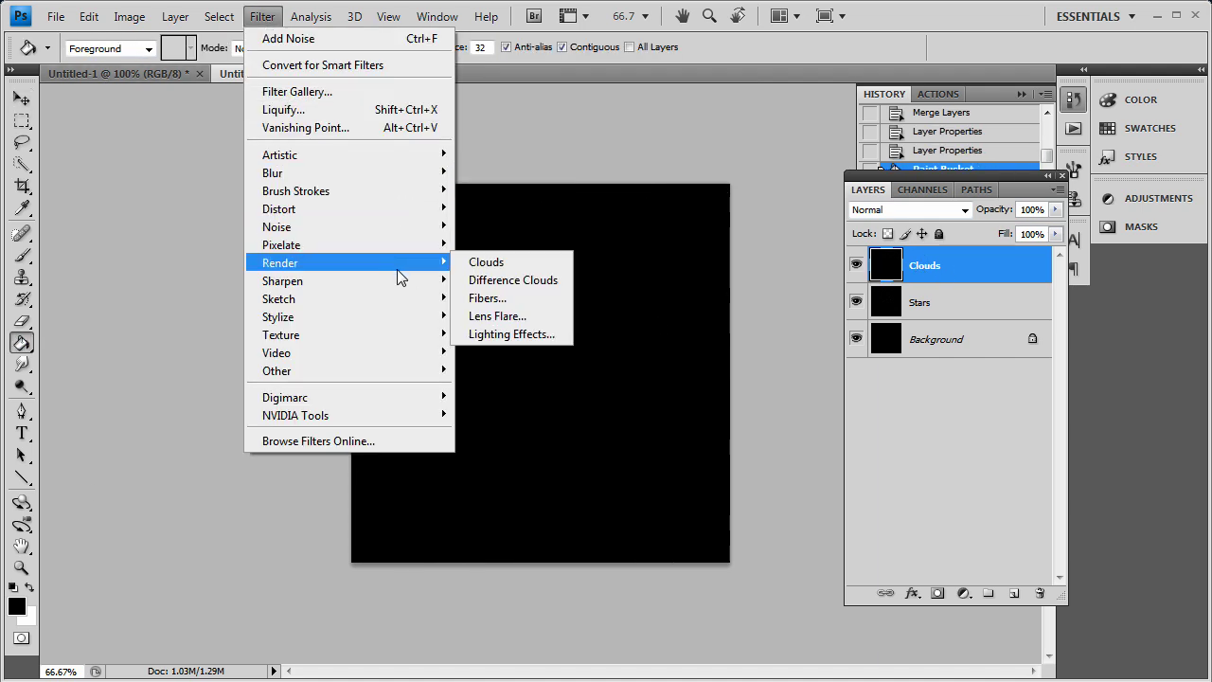
{"action": "left_click", "coordinate": [500, 263]}
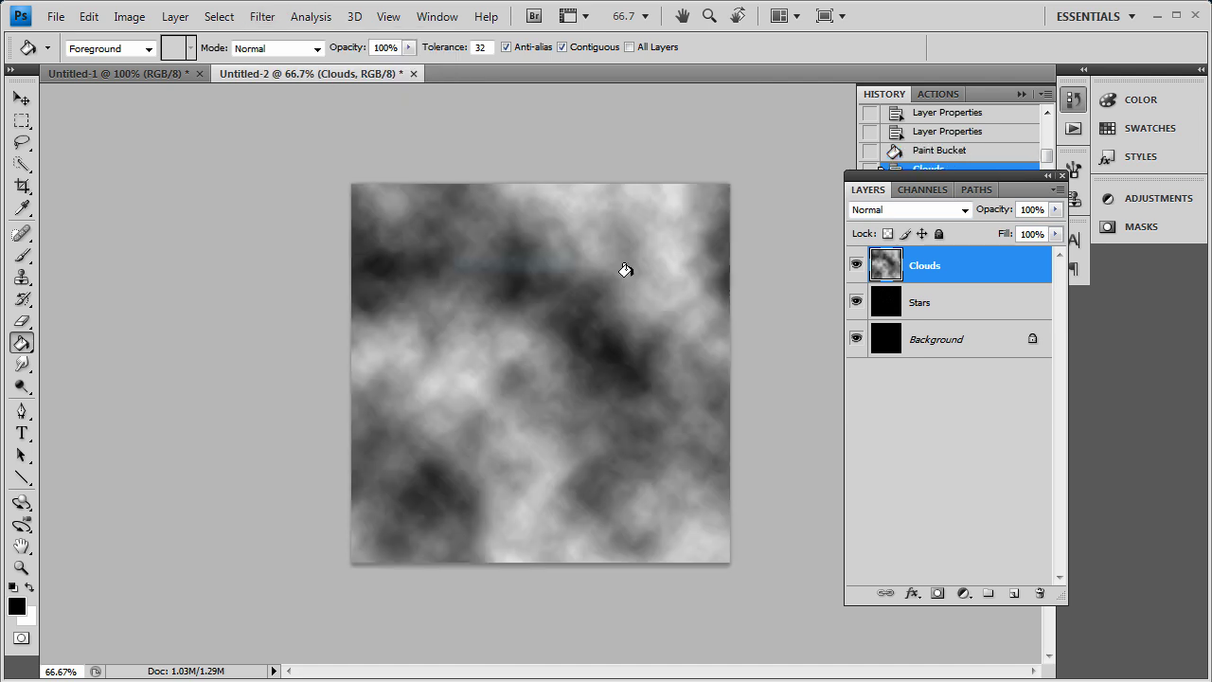
{"action": "left_click", "coordinate": [924, 210]}
{"action": "left_click", "coordinate": [894, 452]}
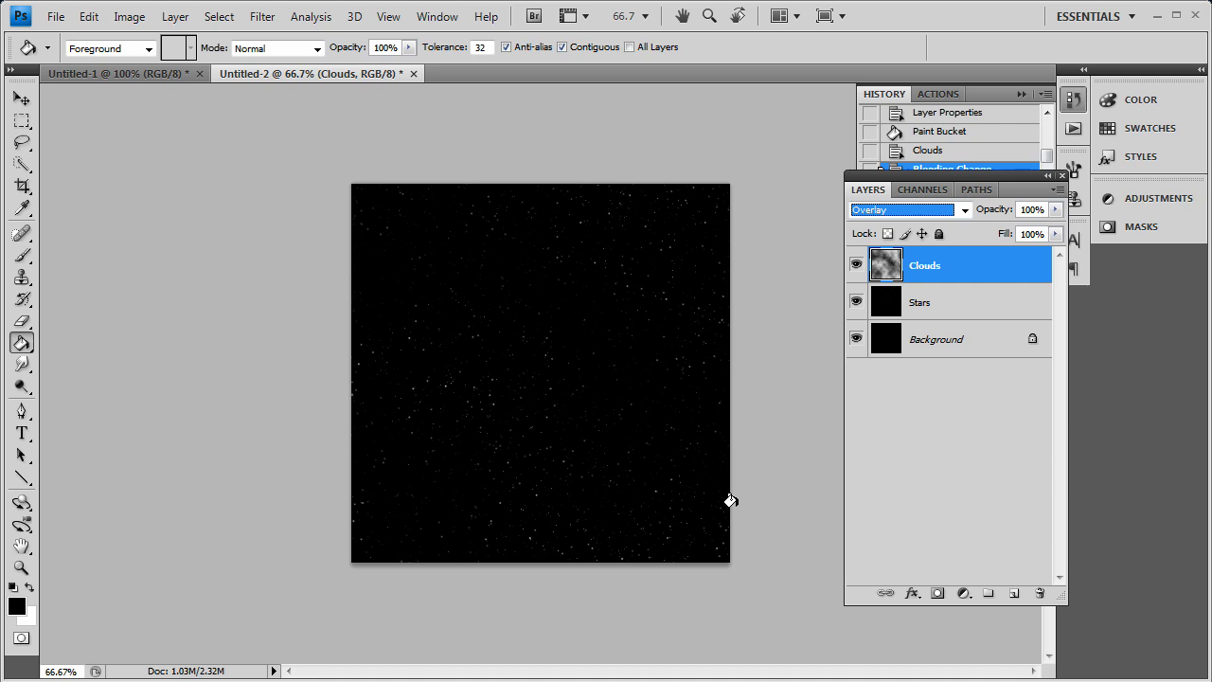
{"action": "left_click", "coordinate": [1014, 593]}
Step: Rename the new empty layer to Gradient
{"action": "double_click", "coordinate": [933, 271]}
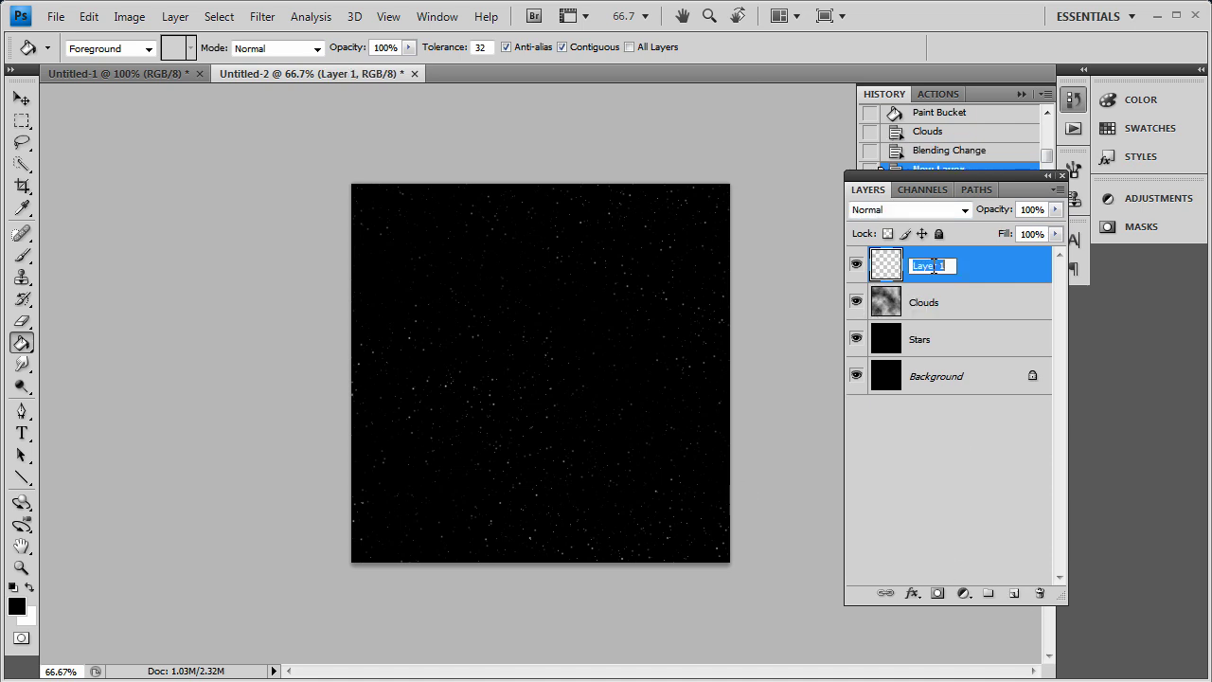
{"action": "type", "text": "Gradient"}
{"action": "key", "text": "Return"}
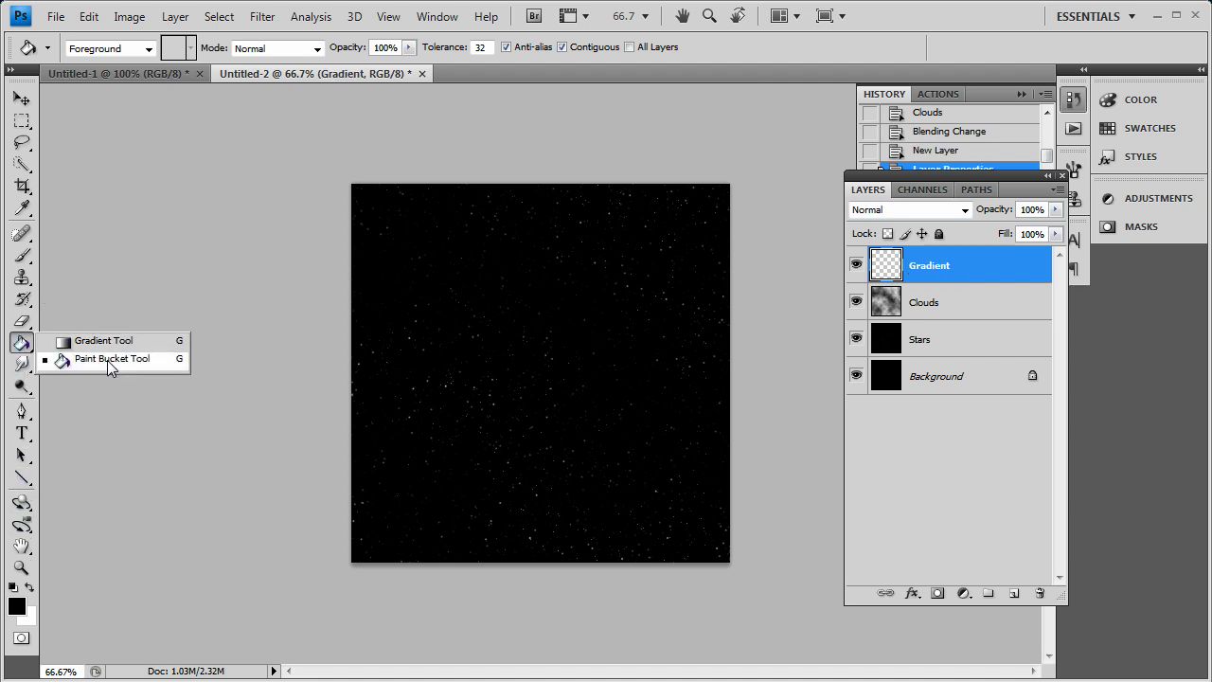
Step: With the Gradient tool, set the gradient's left colour stop to orange d37200
{"action": "left_click", "coordinate": [21, 341]}
{"action": "left_click", "coordinate": [106, 343]}
{"action": "left_click", "coordinate": [104, 48]}
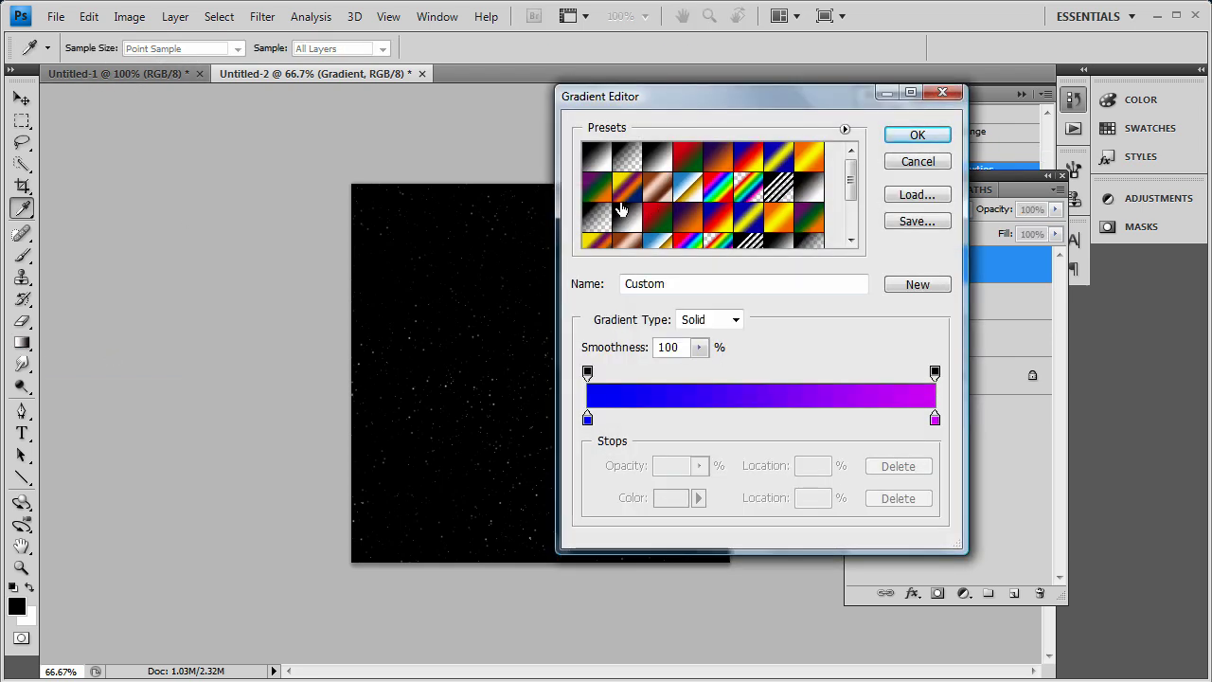
{"action": "left_click", "coordinate": [587, 417]}
{"action": "left_click", "coordinate": [661, 500]}
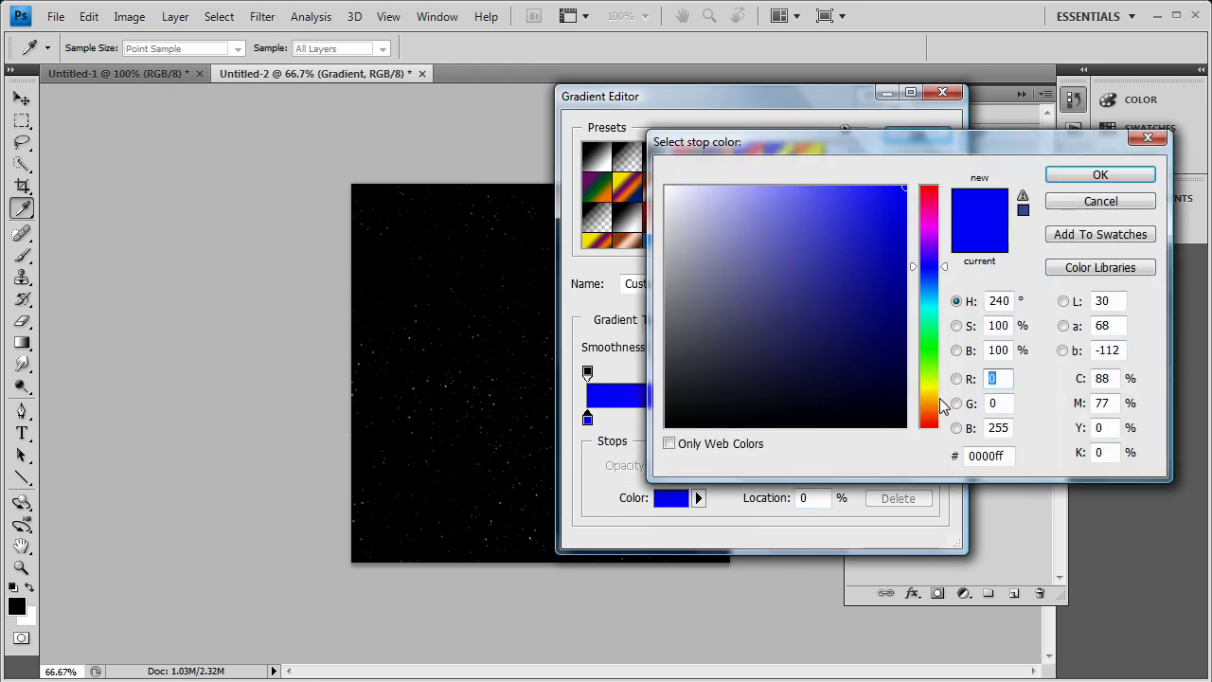
{"action": "left_click", "coordinate": [941, 405]}
{"action": "mouse_move", "coordinate": [906, 281]}
{"action": "left_mouse_down"}
{"action": "mouse_move", "coordinate": [907, 225]}
{"action": "mouse_move", "coordinate": [941, 198]}
{"action": "left_mouse_up"}
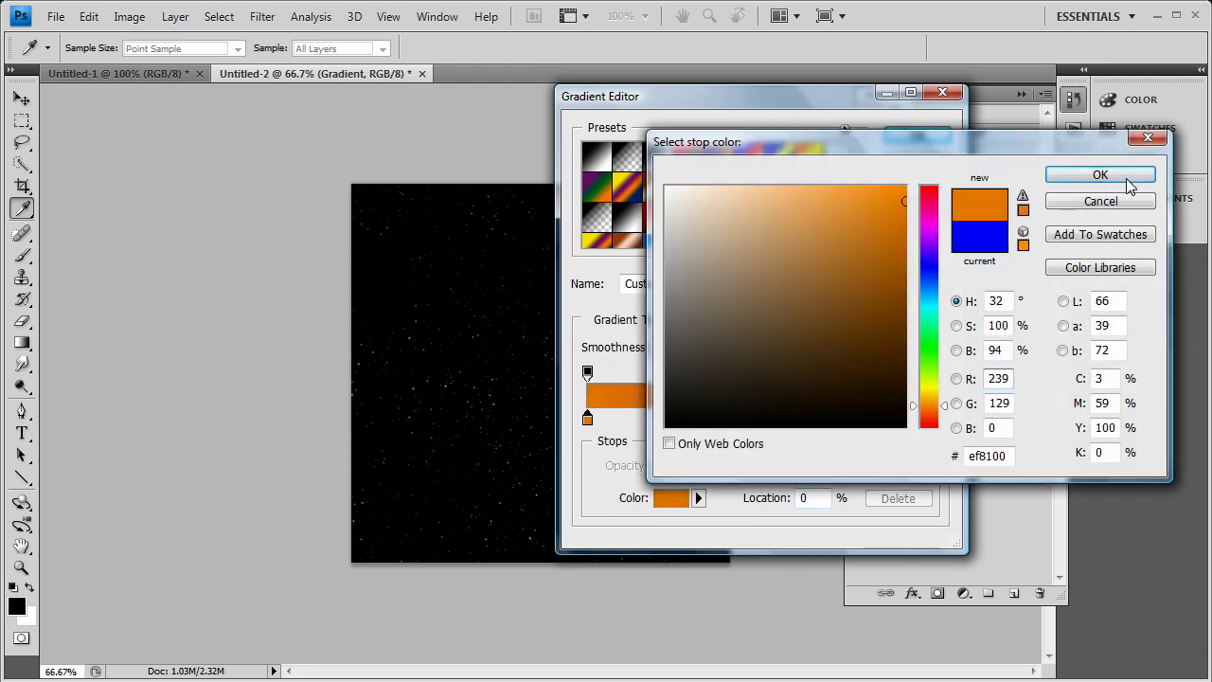
{"action": "left_click", "coordinate": [1100, 174]}
Step: Set the right colour stop to deep purple 9000aa and accept the gradient
{"action": "left_click", "coordinate": [934, 421]}
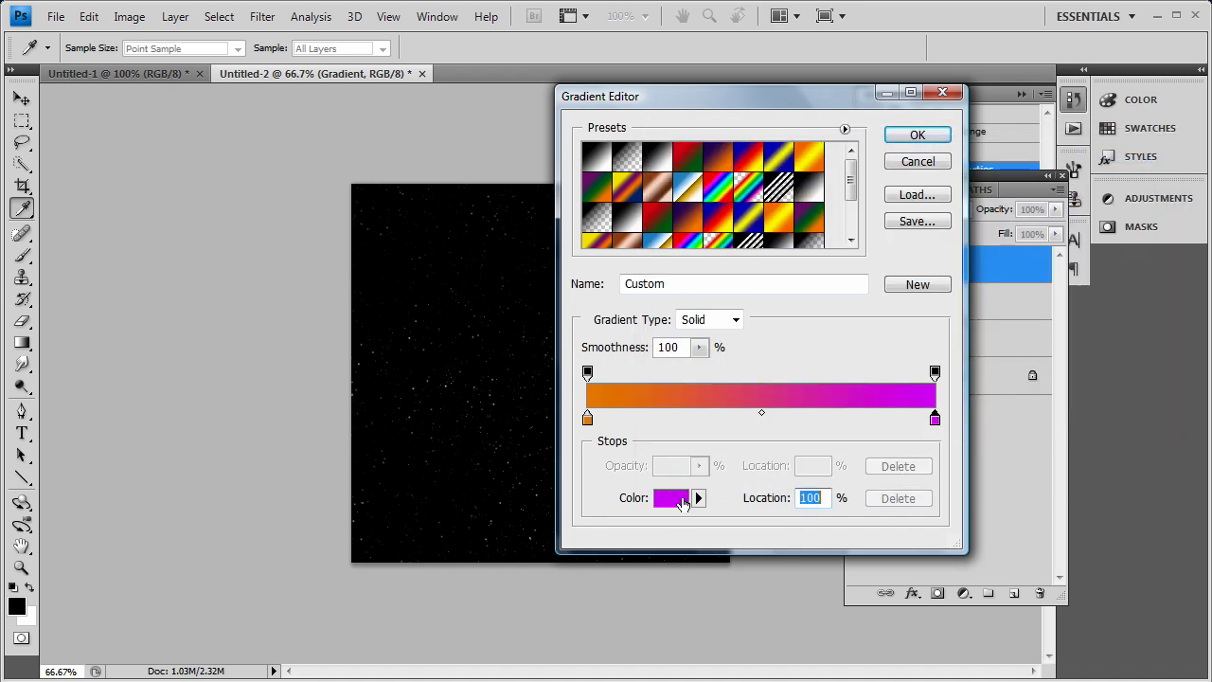
{"action": "left_click", "coordinate": [678, 499]}
{"action": "left_click_drag", "start_coordinate": [899, 282], "coordinate": [923, 266]}
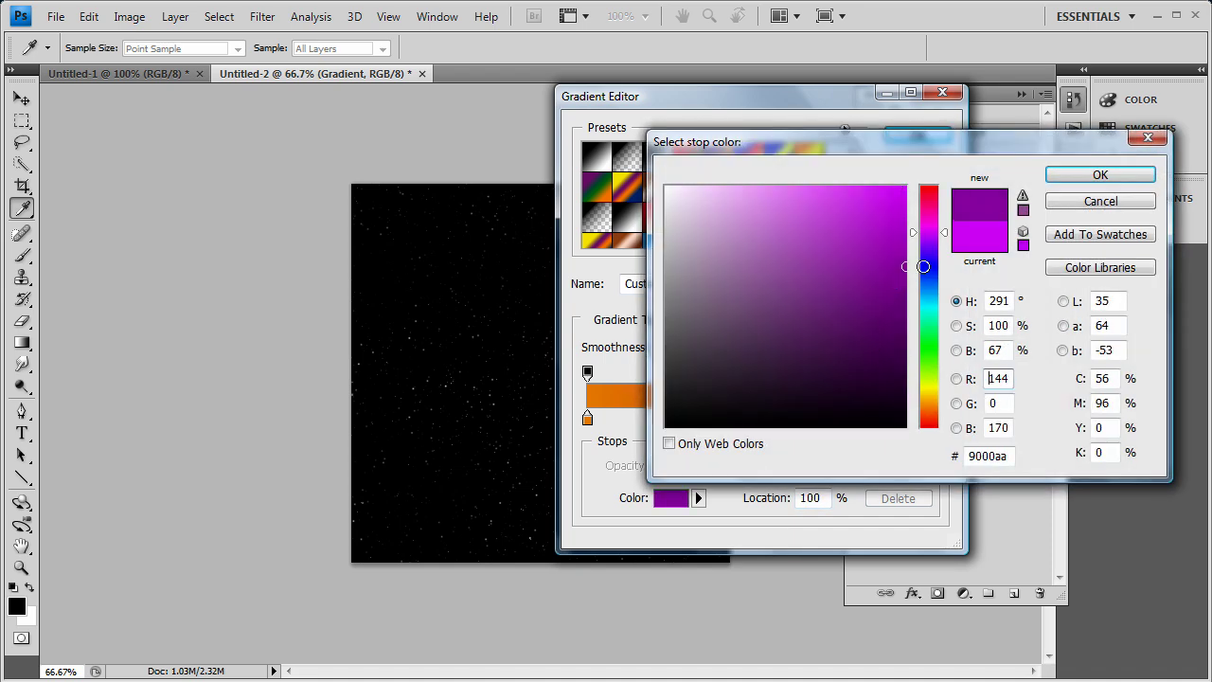
{"action": "left_click", "coordinate": [1125, 179]}
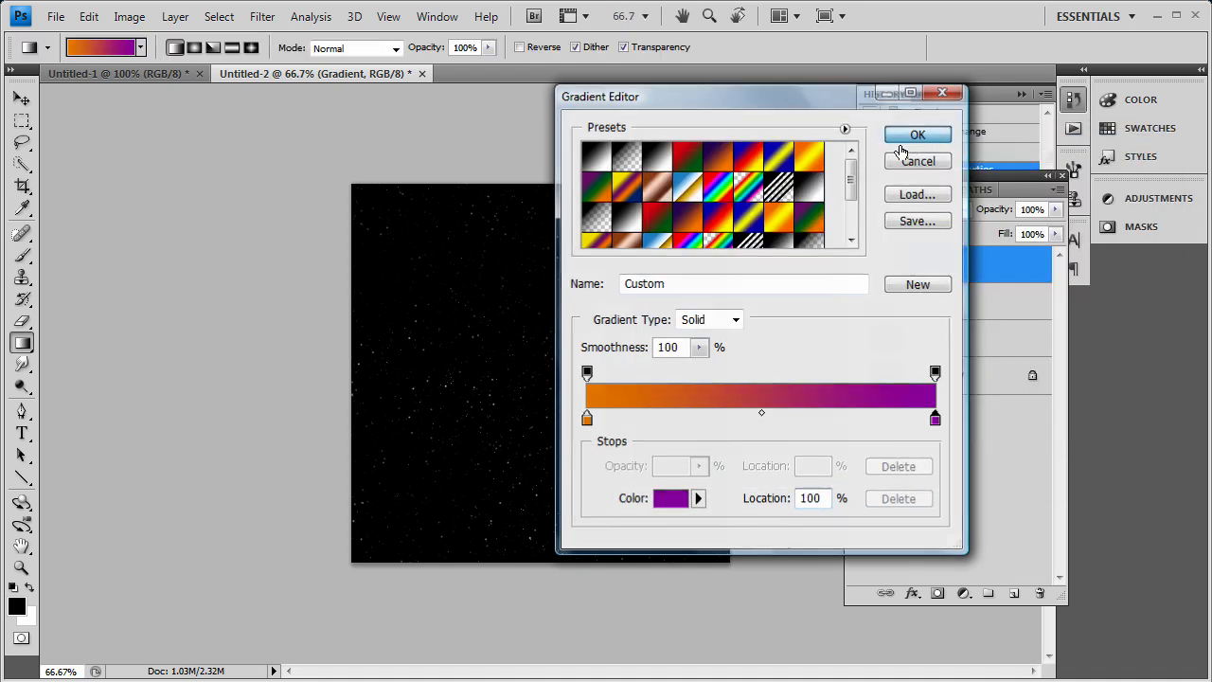
{"action": "left_click", "coordinate": [917, 134]}
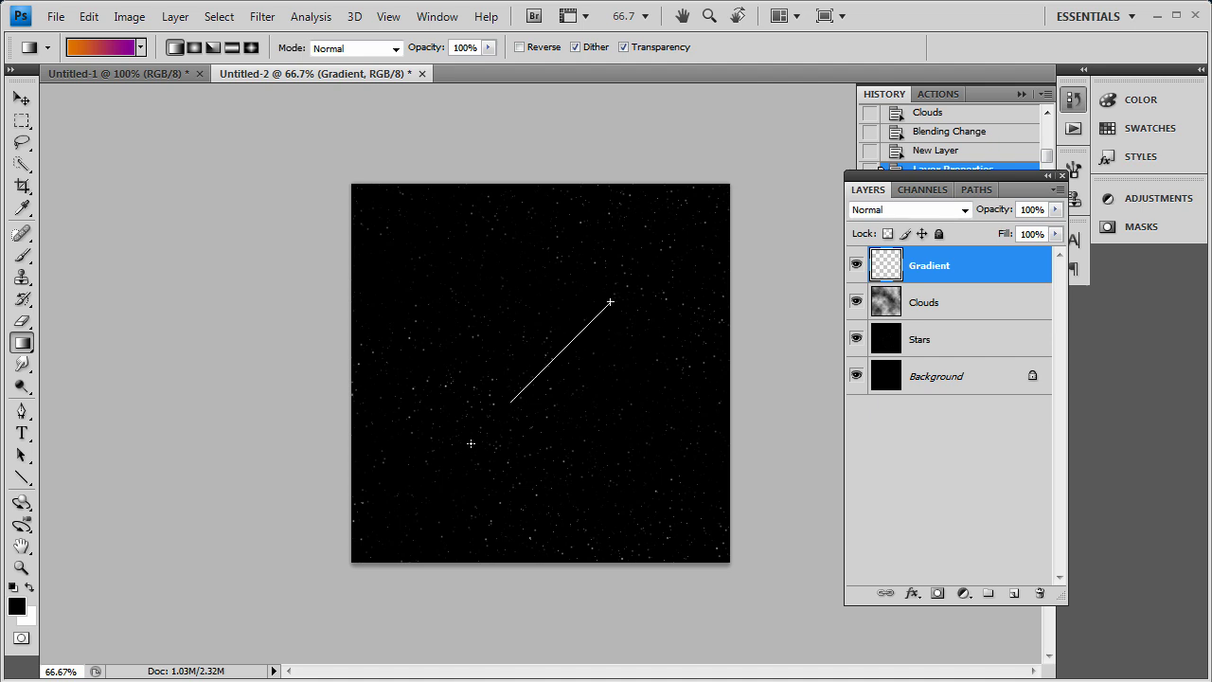
Step: Draw a diagonal gradient on the Gradient layer, blend it as Overlay, then select Stars
{"action": "left_click_drag", "start_coordinate": [470, 443], "coordinate": [459, 449]}
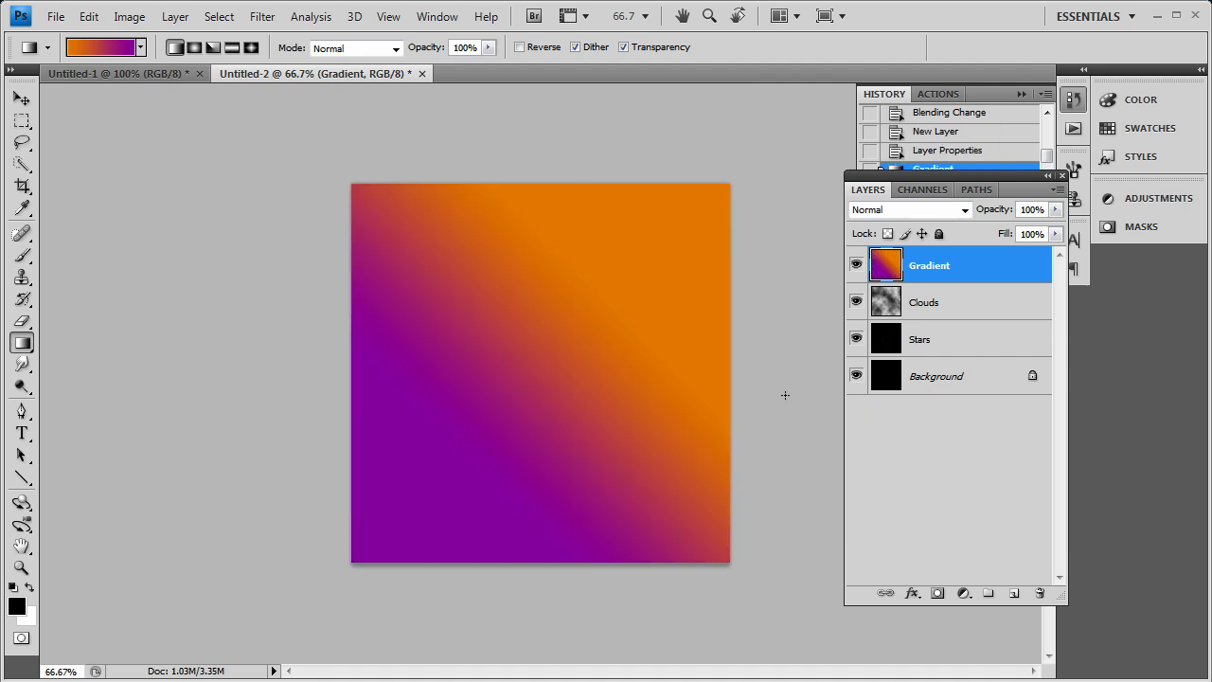
{"action": "left_click", "coordinate": [942, 210]}
{"action": "left_click", "coordinate": [885, 456]}
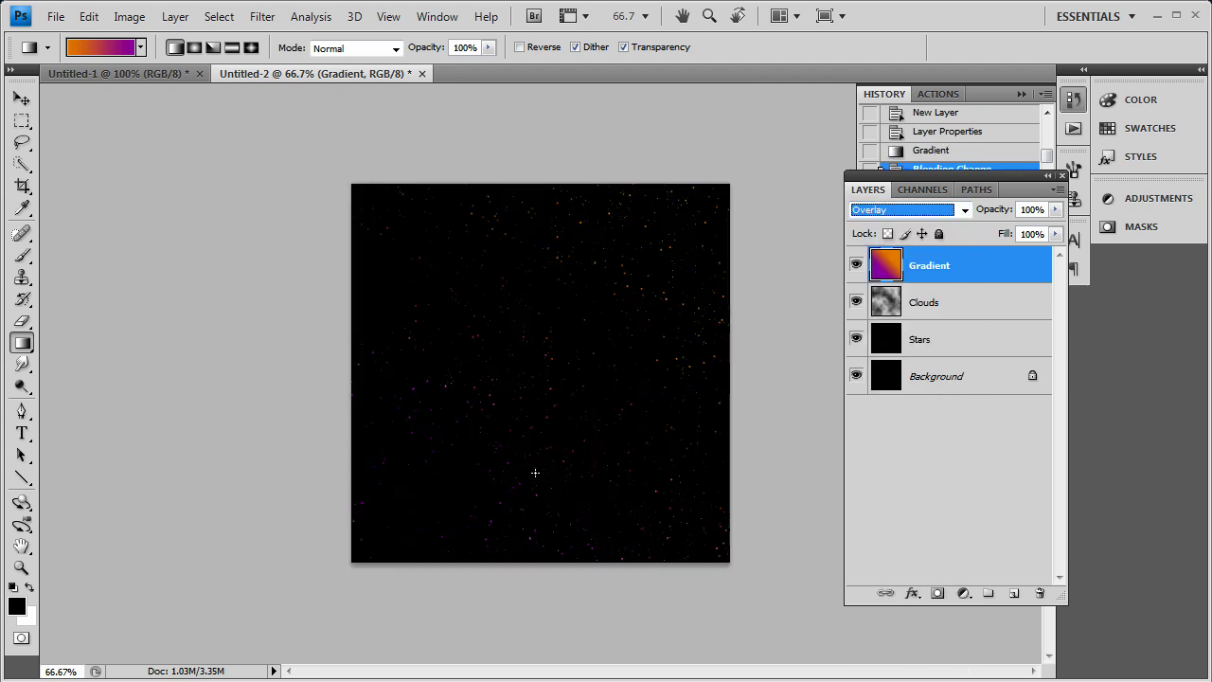
{"action": "left_click", "coordinate": [959, 343]}
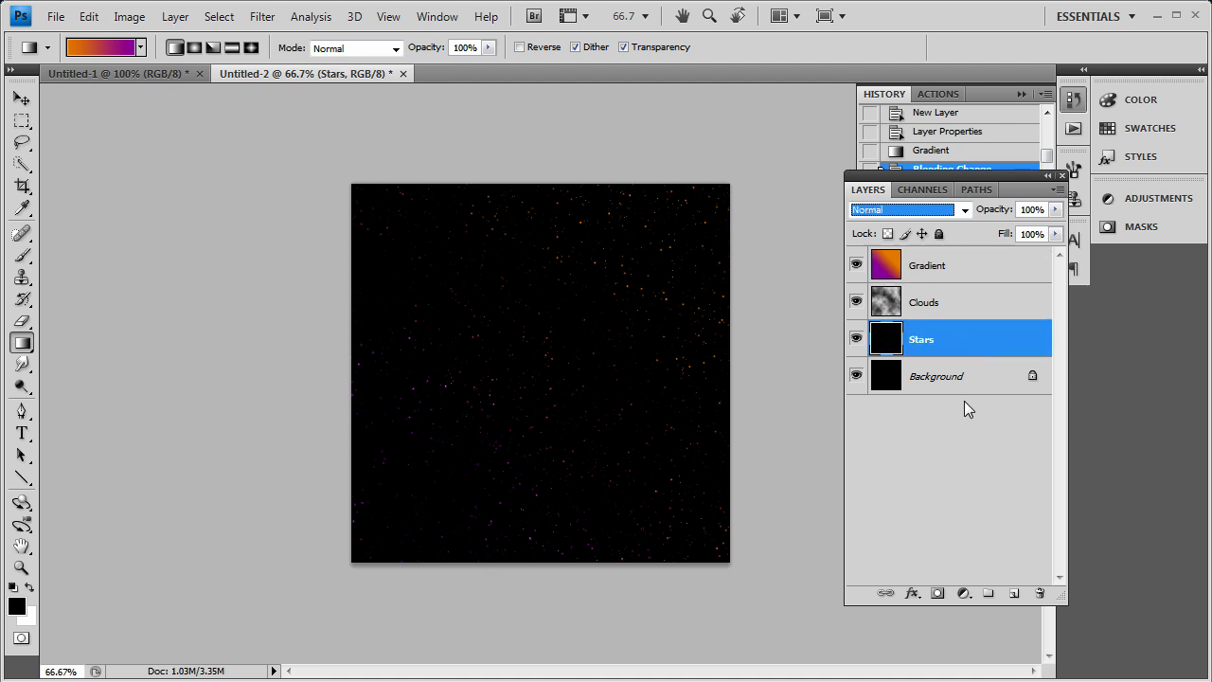
Step: Add a new layer above Stars named Brush Strokes
{"action": "left_click", "coordinate": [1013, 594]}
{"action": "double_click", "coordinate": [931, 341]}
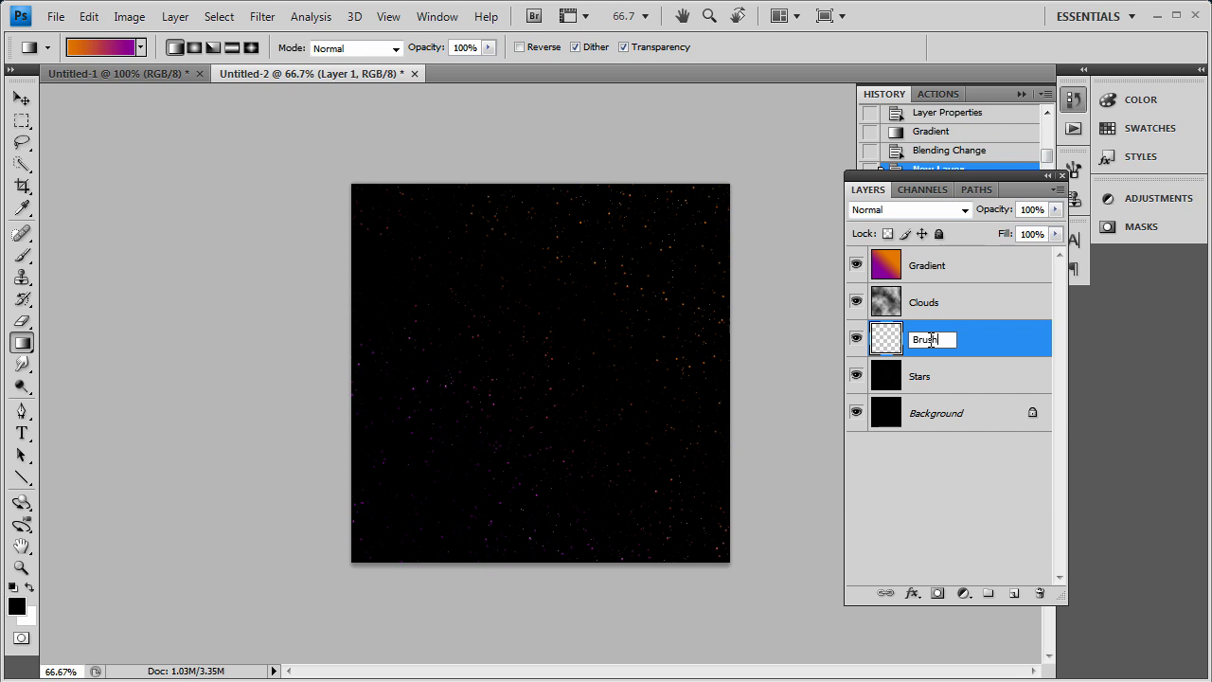
{"action": "type", "text": "Brush Strokes"}
{"action": "key", "text": "Return"}
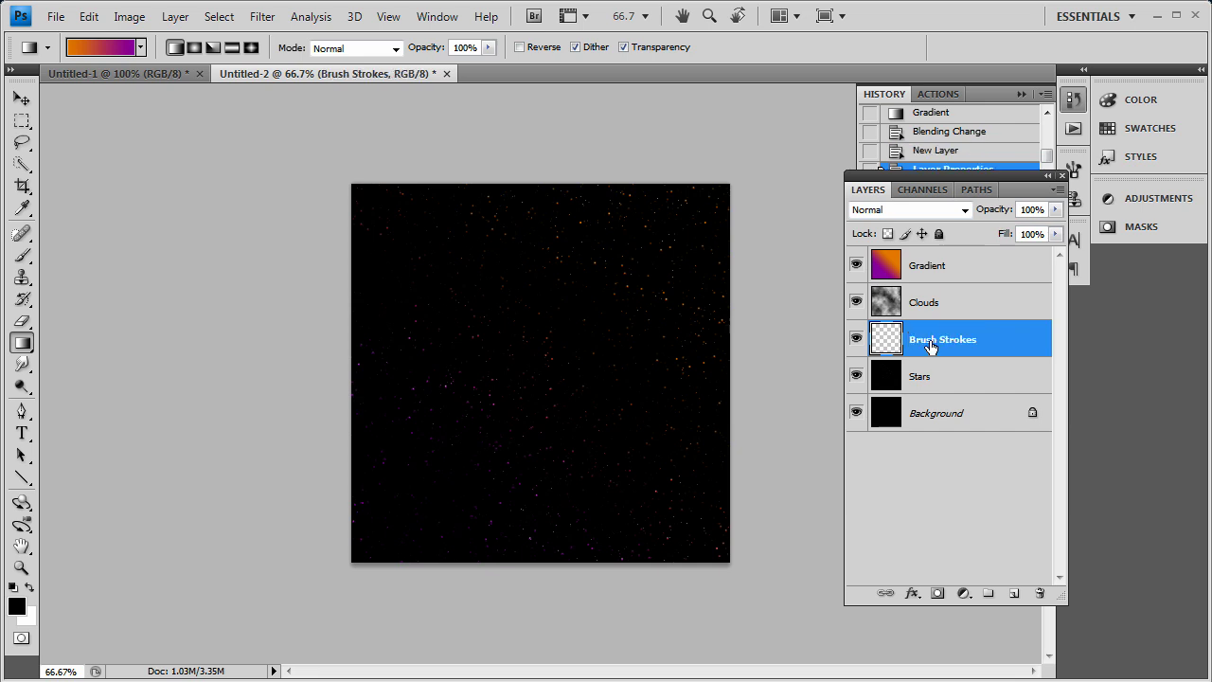
Step: Paint several faint brush strokes at 5% and then 16% opacity
{"action": "left_click", "coordinate": [22, 255]}
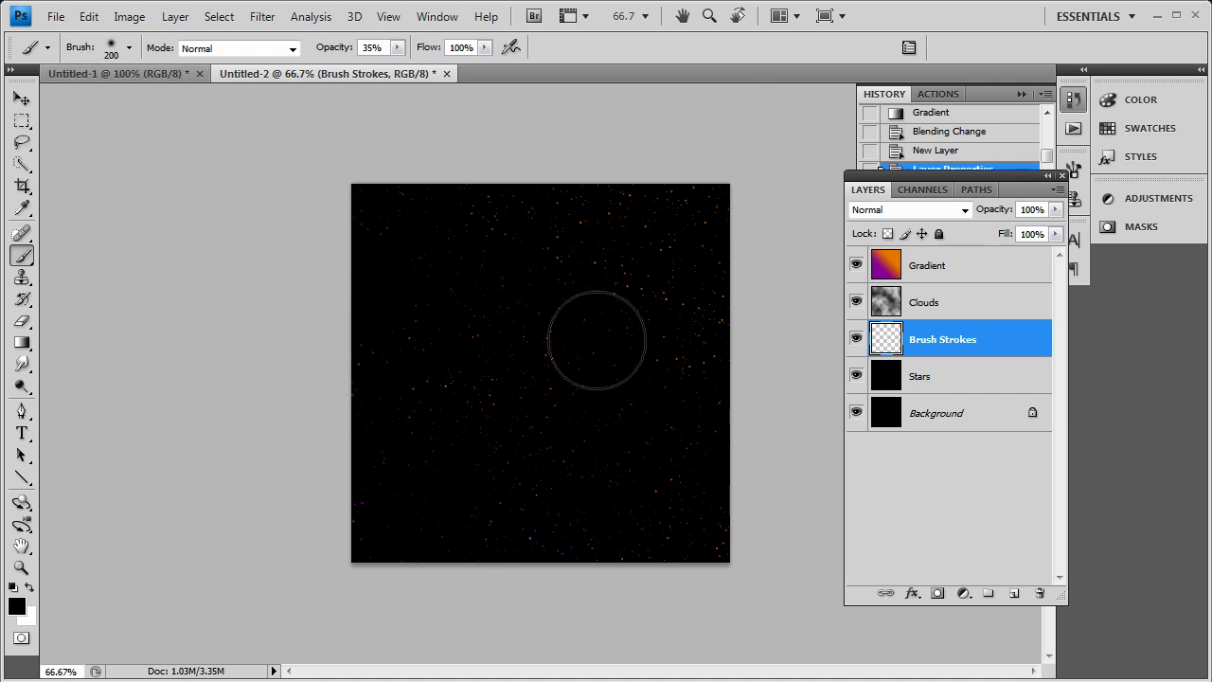
{"action": "left_click", "coordinate": [398, 47]}
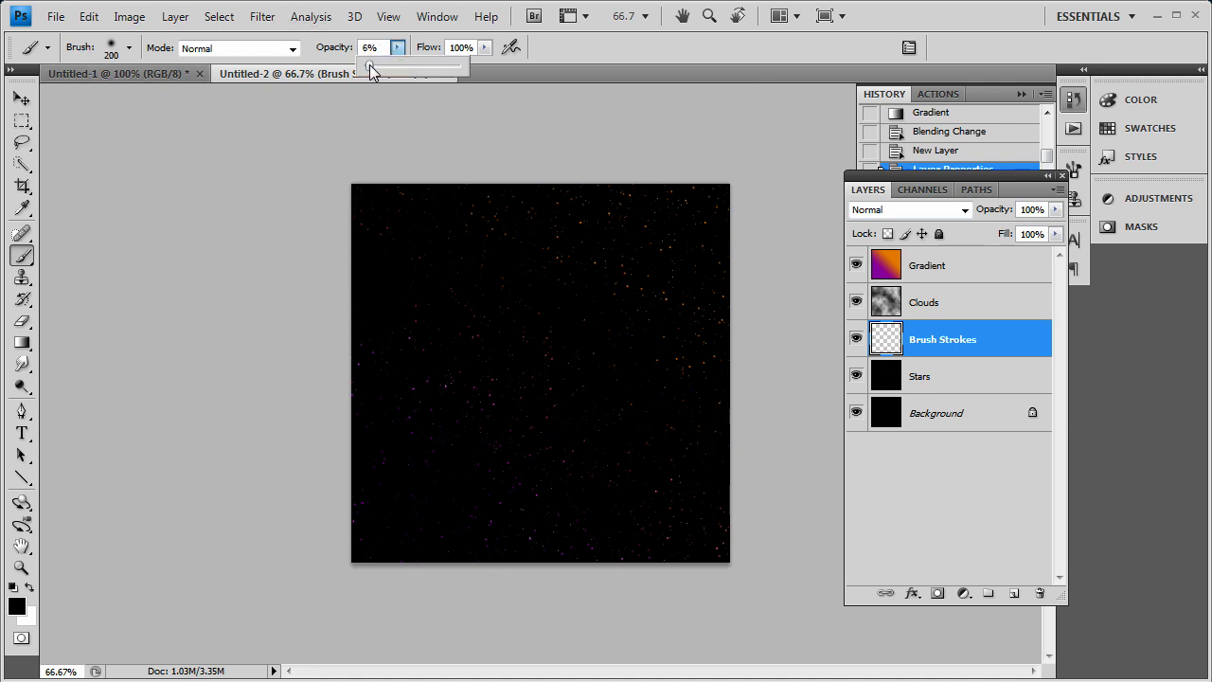
{"action": "left_click_drag", "start_coordinate": [369, 65], "coordinate": [367, 65]}
{"action": "mouse_move", "coordinate": [722, 270]}
{"action": "left_mouse_down"}
{"action": "mouse_move", "coordinate": [707, 225]}
{"action": "mouse_move", "coordinate": [687, 244]}
{"action": "mouse_move", "coordinate": [652, 217]}
{"action": "left_mouse_up"}
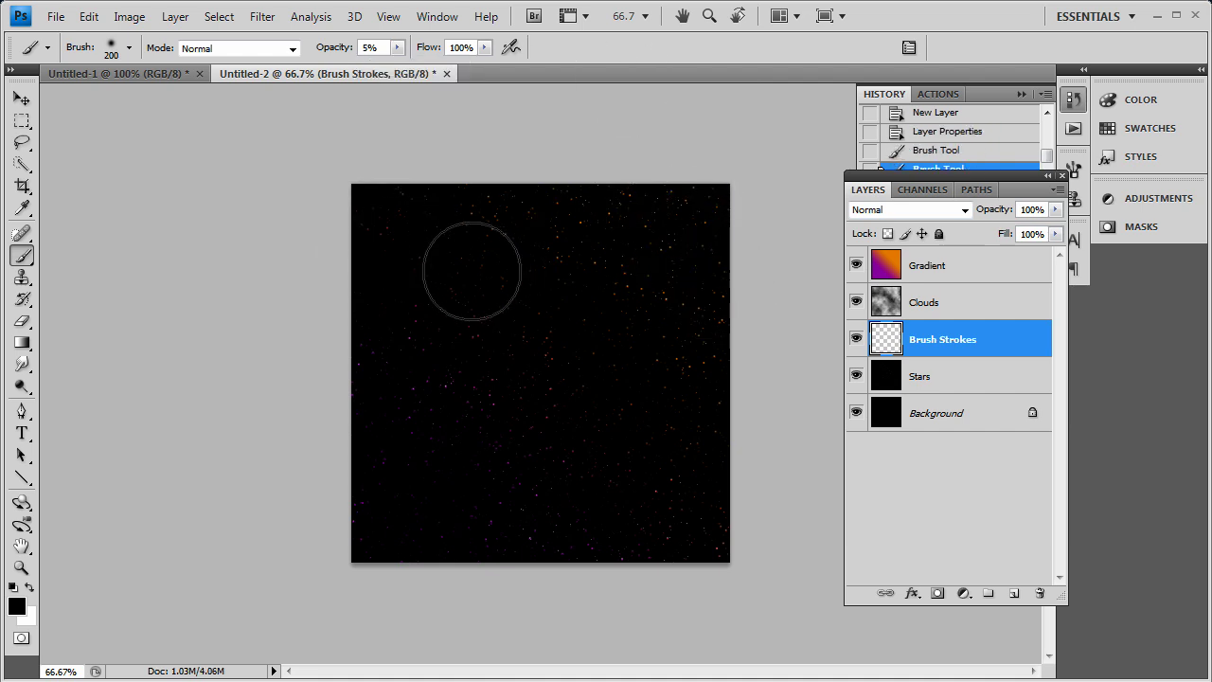
{"action": "mouse_move", "coordinate": [472, 272]}
{"action": "left_mouse_down"}
{"action": "mouse_move", "coordinate": [419, 243]}
{"action": "mouse_move", "coordinate": [414, 425]}
{"action": "mouse_move", "coordinate": [439, 446]}
{"action": "left_mouse_up"}
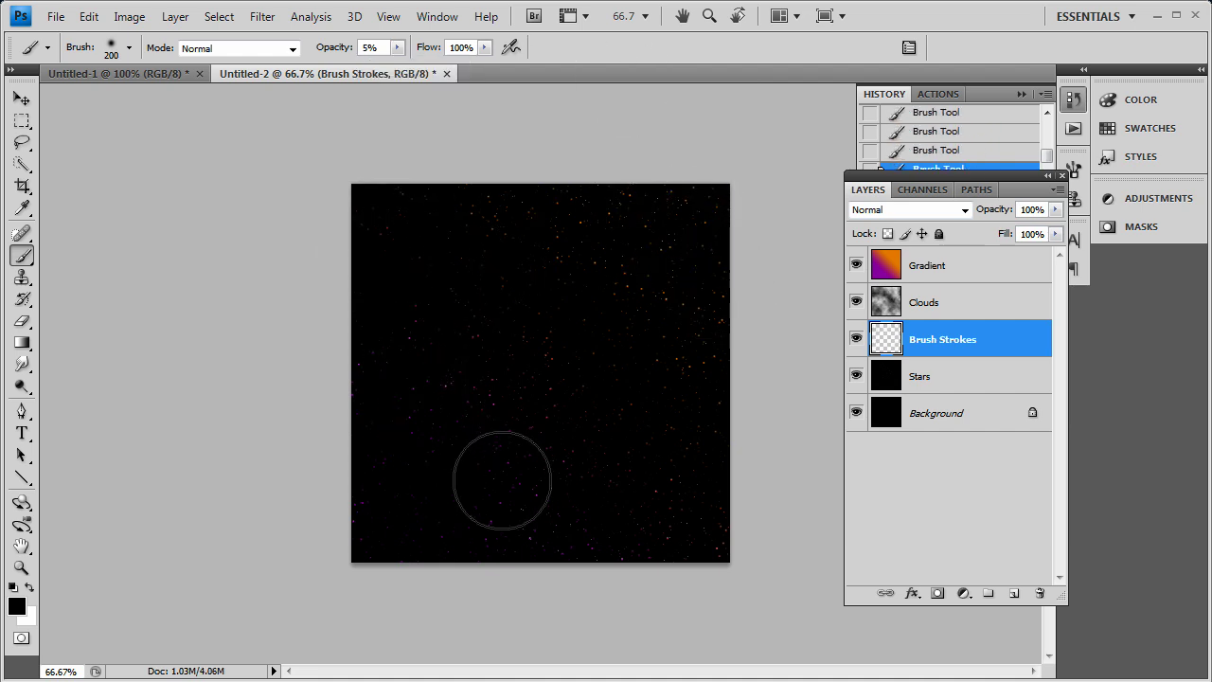
{"action": "left_click", "coordinate": [399, 47]}
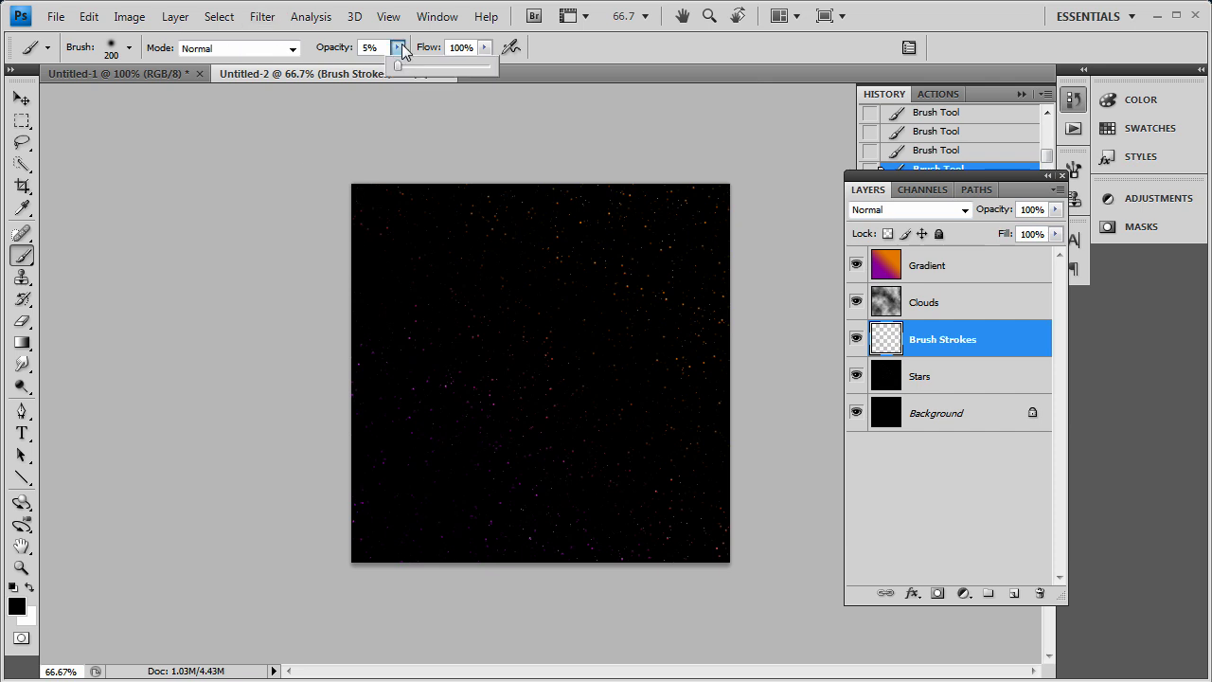
{"action": "left_click", "coordinate": [408, 94]}
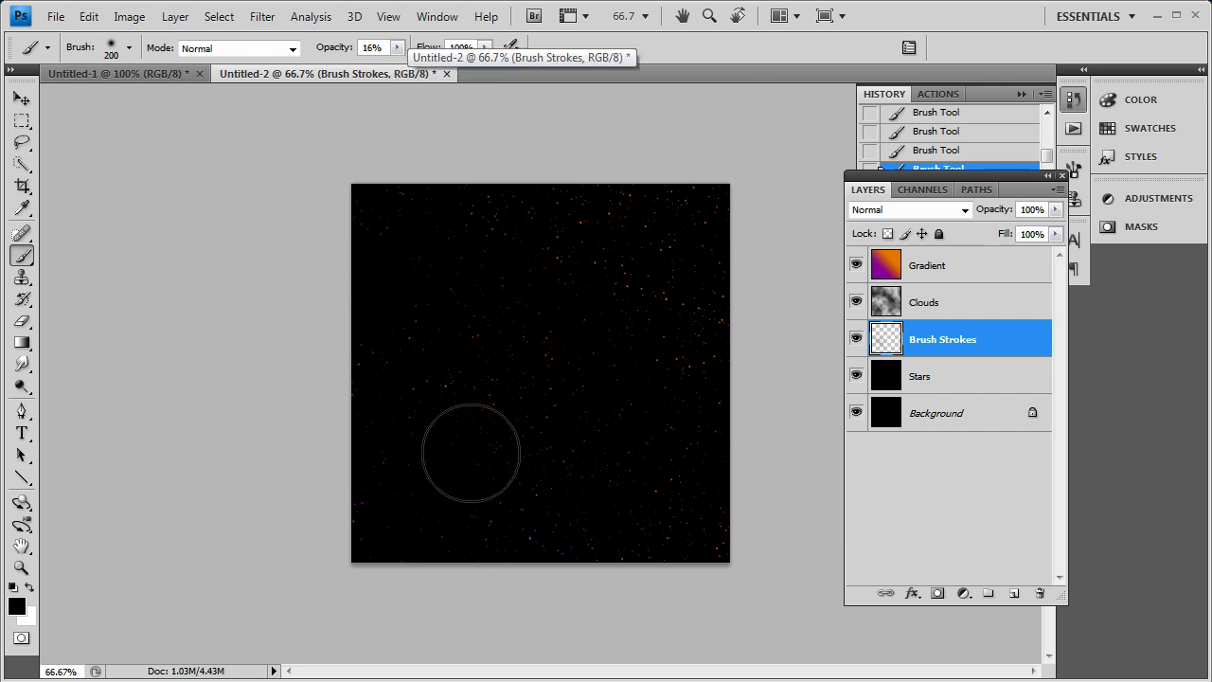
{"action": "mouse_move", "coordinate": [537, 477]}
{"action": "left_mouse_down"}
{"action": "mouse_move", "coordinate": [482, 482]}
{"action": "mouse_move", "coordinate": [568, 515]}
{"action": "mouse_move", "coordinate": [671, 506]}
{"action": "left_mouse_up"}
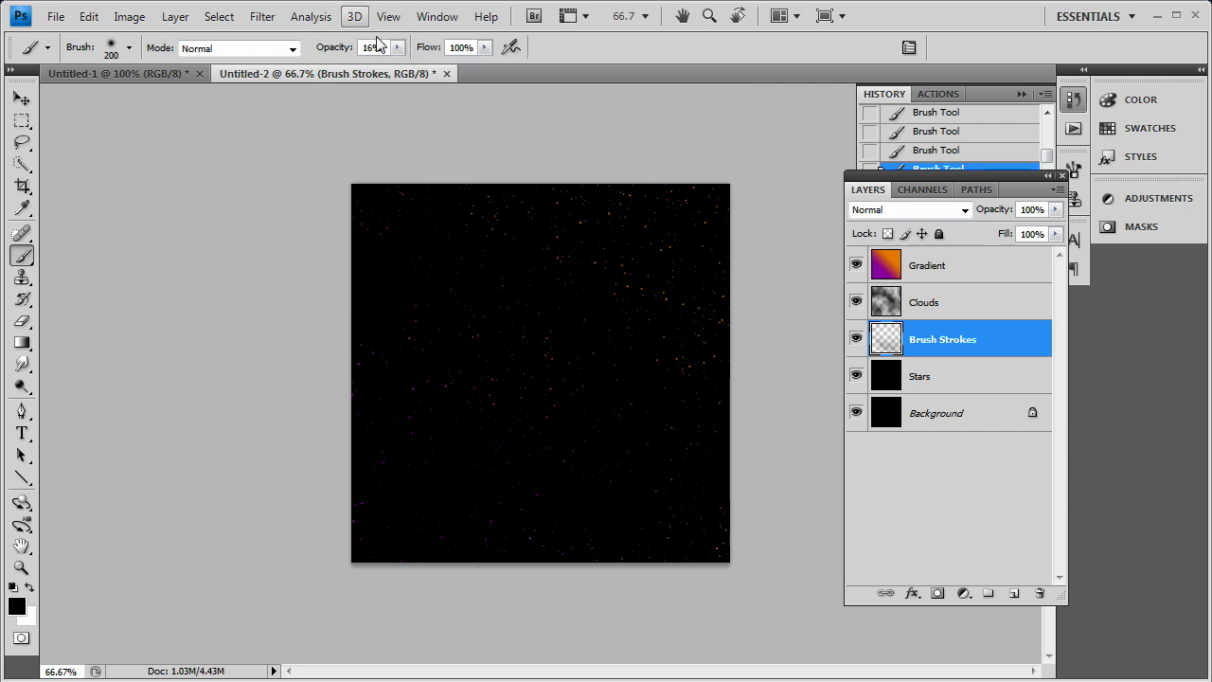
Step: Reset the brush opacity to 100% and delete the stroked Brush Strokes layer
{"action": "left_click", "coordinate": [397, 48]}
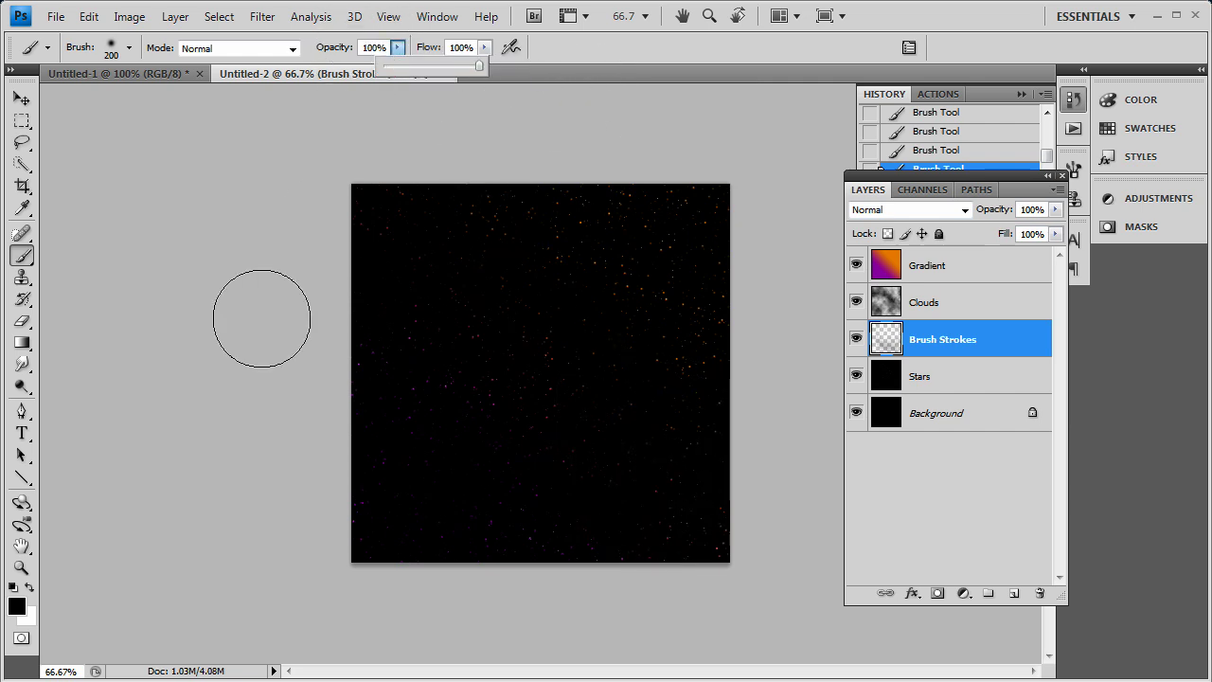
{"action": "left_click", "coordinate": [770, 237]}
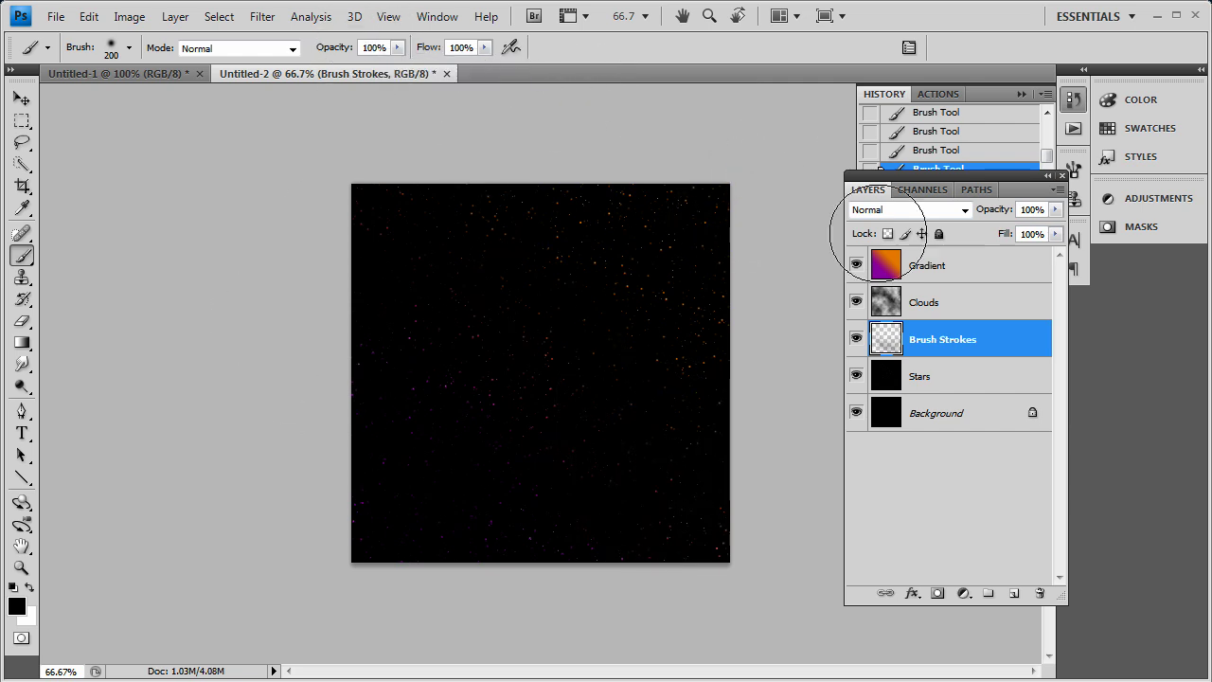
{"action": "left_click", "coordinate": [1039, 595]}
Step: Add a fresh layer named Brush Strokes and swap colours so the brush paints white
{"action": "left_click", "coordinate": [1013, 593]}
{"action": "double_click", "coordinate": [933, 339]}
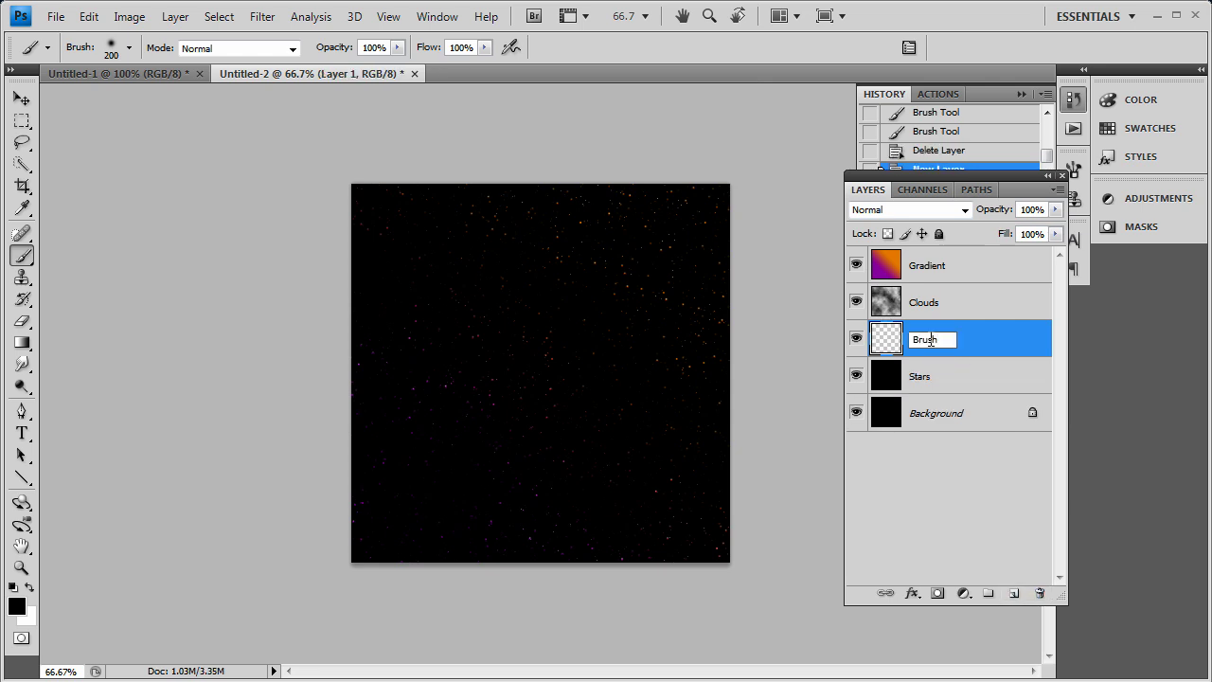
{"action": "type", "text": "Brush Strokes"}
{"action": "key", "text": "Return"}
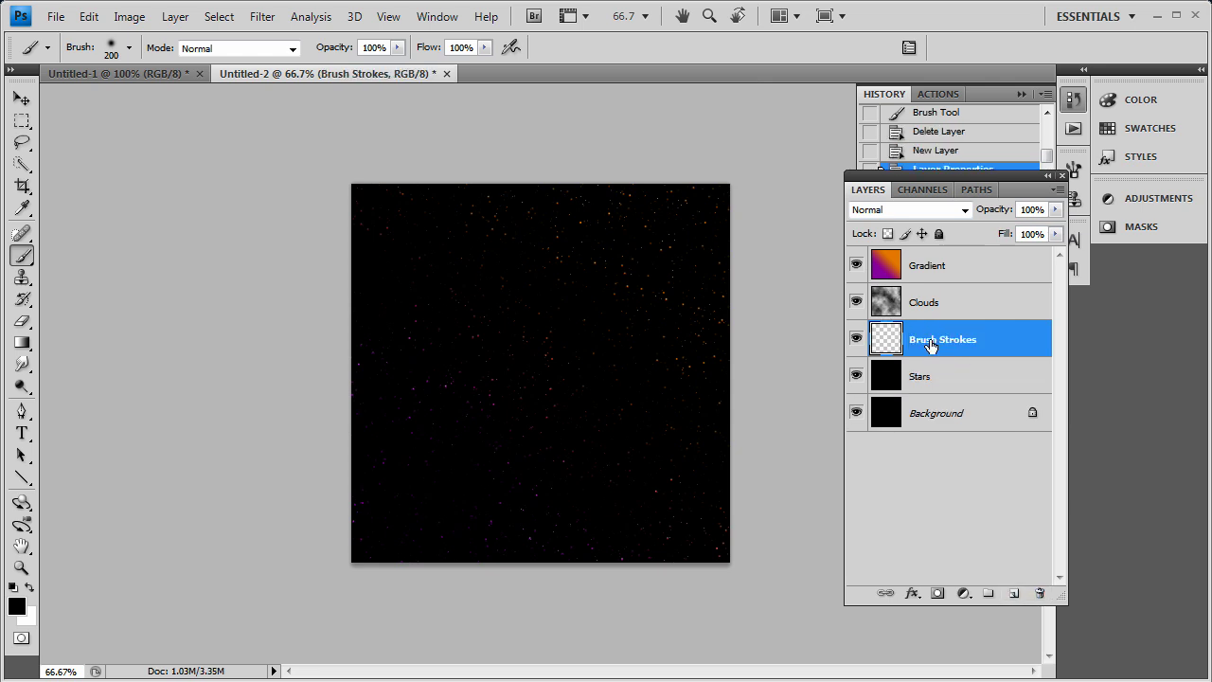
{"action": "left_click", "coordinate": [31, 587]}
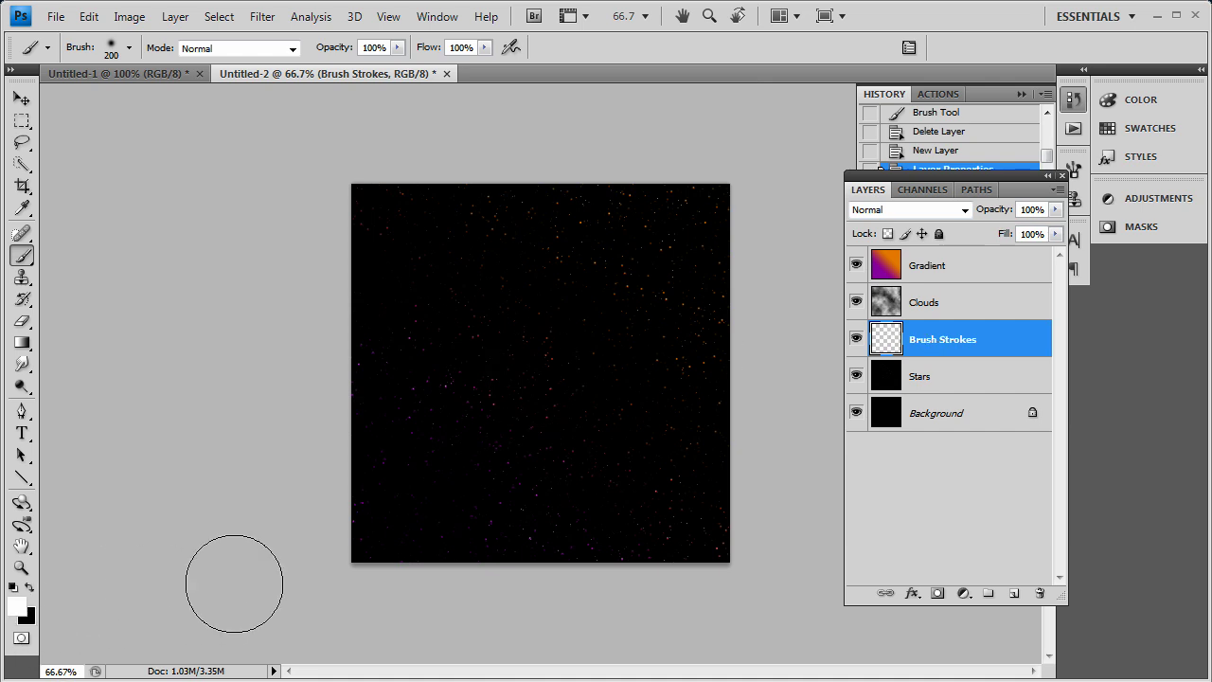
Step: At 5% brush opacity, paint faint orange glows at the top-right, down the right edge and along the bottom
{"action": "left_click", "coordinate": [397, 48]}
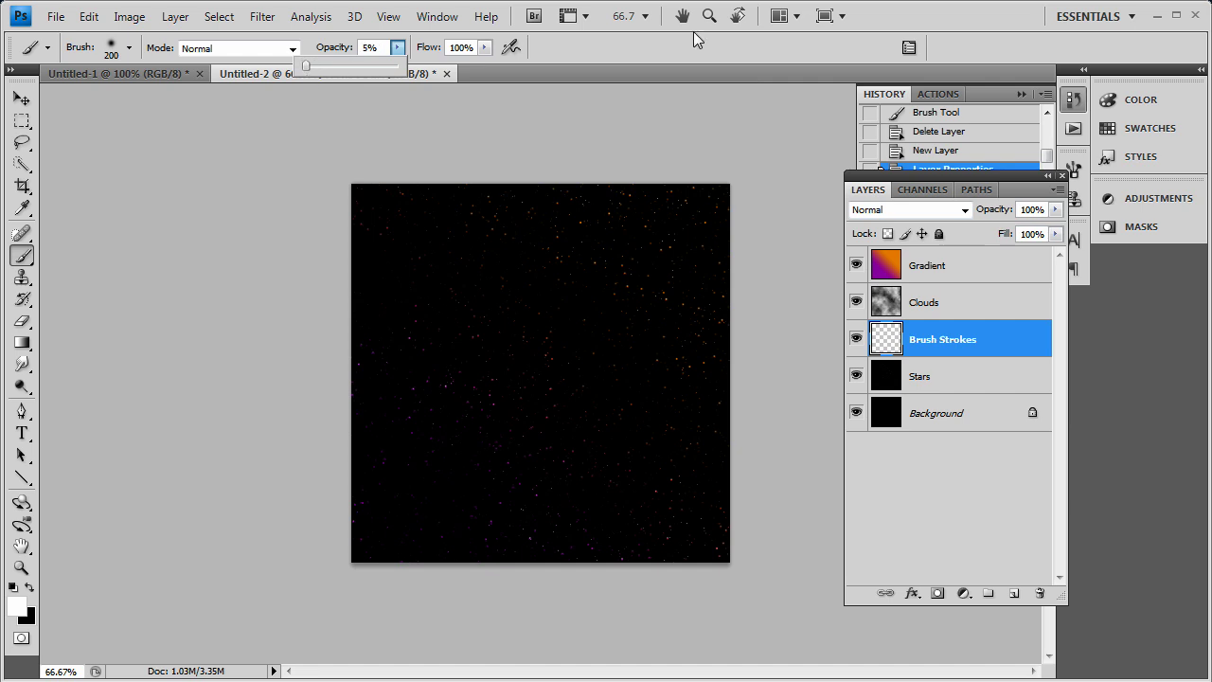
{"action": "left_click", "coordinate": [626, 61]}
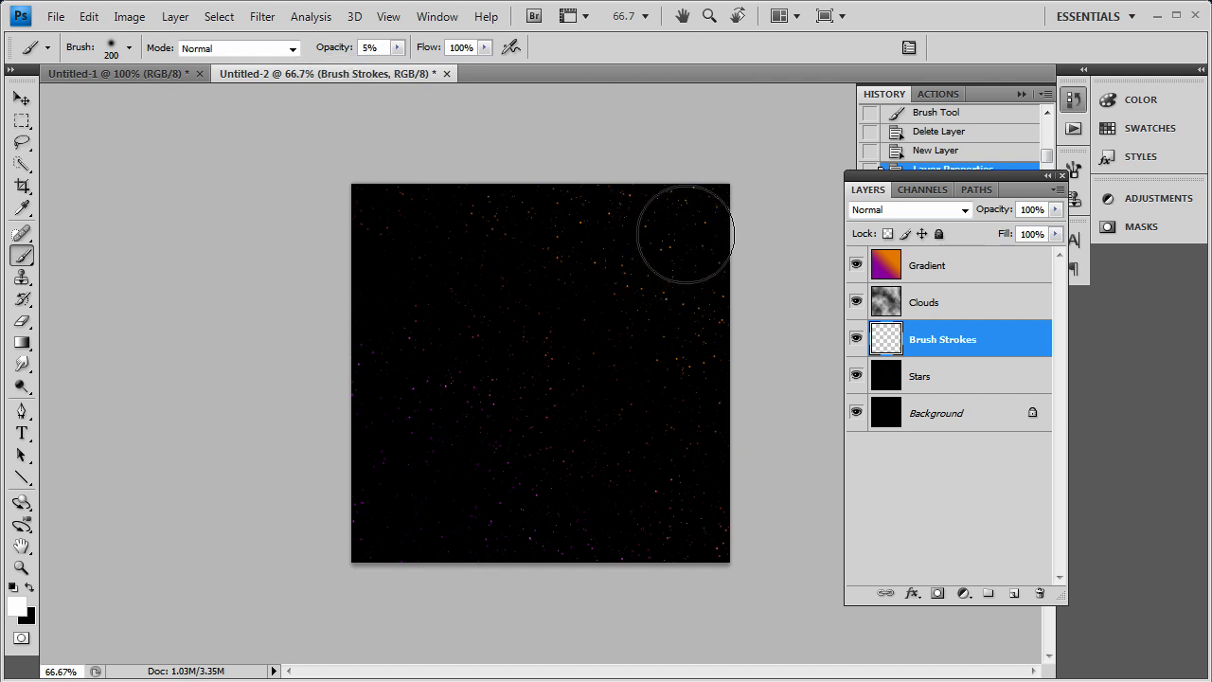
{"action": "mouse_move", "coordinate": [684, 232]}
{"action": "left_mouse_down"}
{"action": "mouse_move", "coordinate": [619, 230]}
{"action": "mouse_move", "coordinate": [616, 216]}
{"action": "left_mouse_up"}
{"action": "mouse_move", "coordinate": [727, 254]}
{"action": "left_mouse_down"}
{"action": "mouse_move", "coordinate": [743, 319]}
{"action": "mouse_move", "coordinate": [719, 445]}
{"action": "left_mouse_up"}
{"action": "mouse_move", "coordinate": [697, 493]}
{"action": "left_mouse_down"}
{"action": "mouse_move", "coordinate": [629, 518]}
{"action": "mouse_move", "coordinate": [513, 509]}
{"action": "mouse_move", "coordinate": [483, 499]}
{"action": "mouse_move", "coordinate": [617, 509]}
{"action": "mouse_move", "coordinate": [403, 460]}
{"action": "mouse_move", "coordinate": [393, 439]}
{"action": "mouse_move", "coordinate": [397, 429]}
{"action": "mouse_move", "coordinate": [435, 471]}
{"action": "mouse_move", "coordinate": [397, 424]}
{"action": "mouse_move", "coordinate": [389, 357]}
{"action": "mouse_move", "coordinate": [428, 250]}
{"action": "mouse_move", "coordinate": [417, 308]}
{"action": "mouse_move", "coordinate": [432, 229]}
{"action": "mouse_move", "coordinate": [425, 239]}
{"action": "mouse_move", "coordinate": [436, 255]}
{"action": "mouse_move", "coordinate": [468, 204]}
{"action": "mouse_move", "coordinate": [467, 226]}
{"action": "mouse_move", "coordinate": [573, 199]}
{"action": "left_mouse_up"}
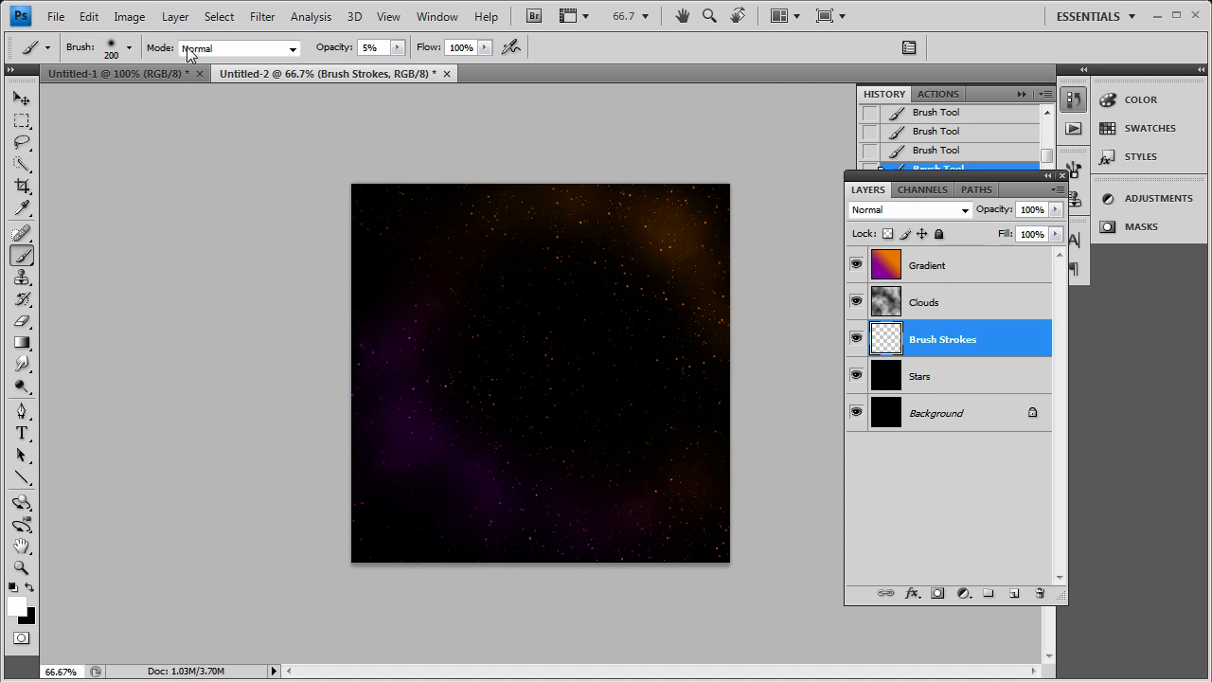
Step: Raise brush opacity to 18% and build stronger orange glows across the top-right and right side
{"action": "left_click", "coordinate": [397, 47]}
{"action": "left_click_drag", "start_coordinate": [410, 66], "coordinate": [419, 65]}
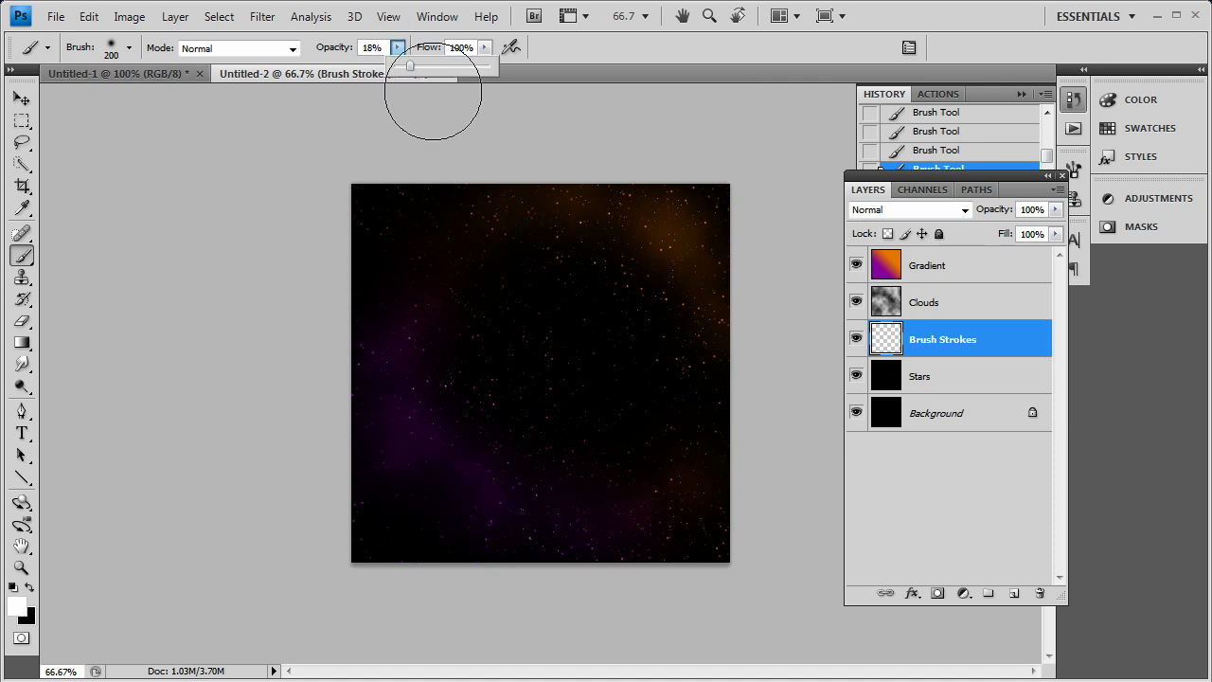
{"action": "left_click_drag", "start_coordinate": [641, 346], "coordinate": [595, 351]}
{"action": "left_click", "coordinate": [612, 392]}
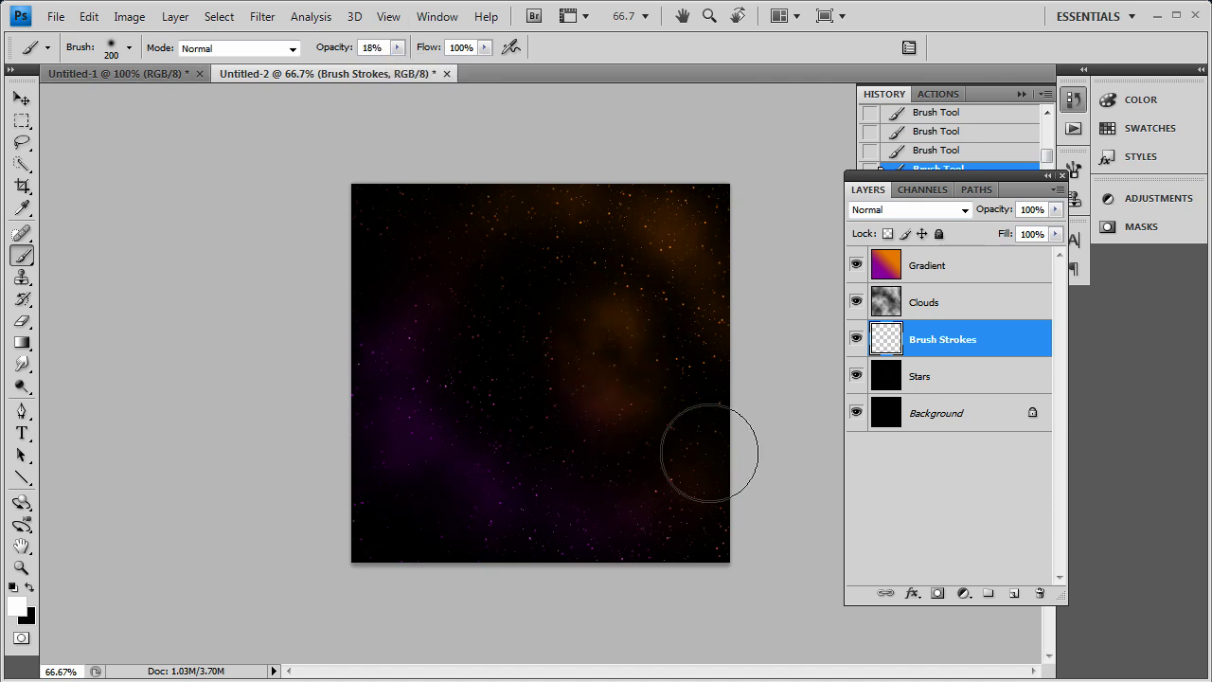
{"action": "left_click_drag", "start_coordinate": [692, 384], "coordinate": [694, 409]}
{"action": "left_click", "coordinate": [671, 237]}
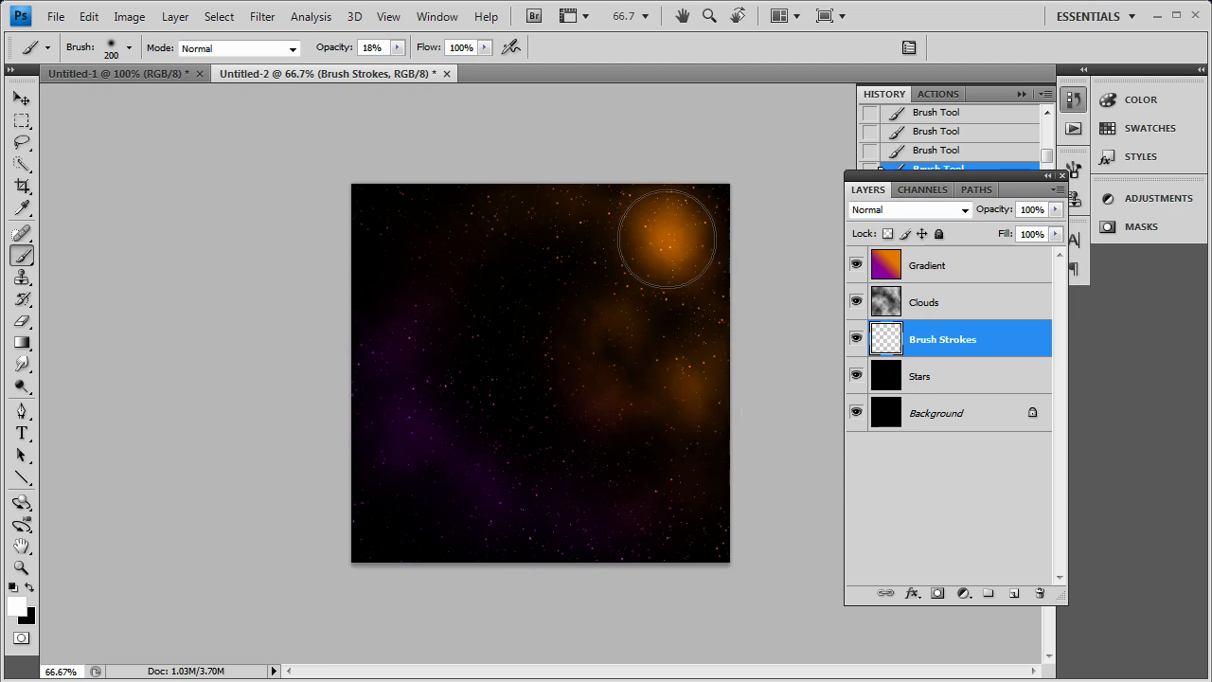
{"action": "left_click_drag", "start_coordinate": [632, 289], "coordinate": [540, 325]}
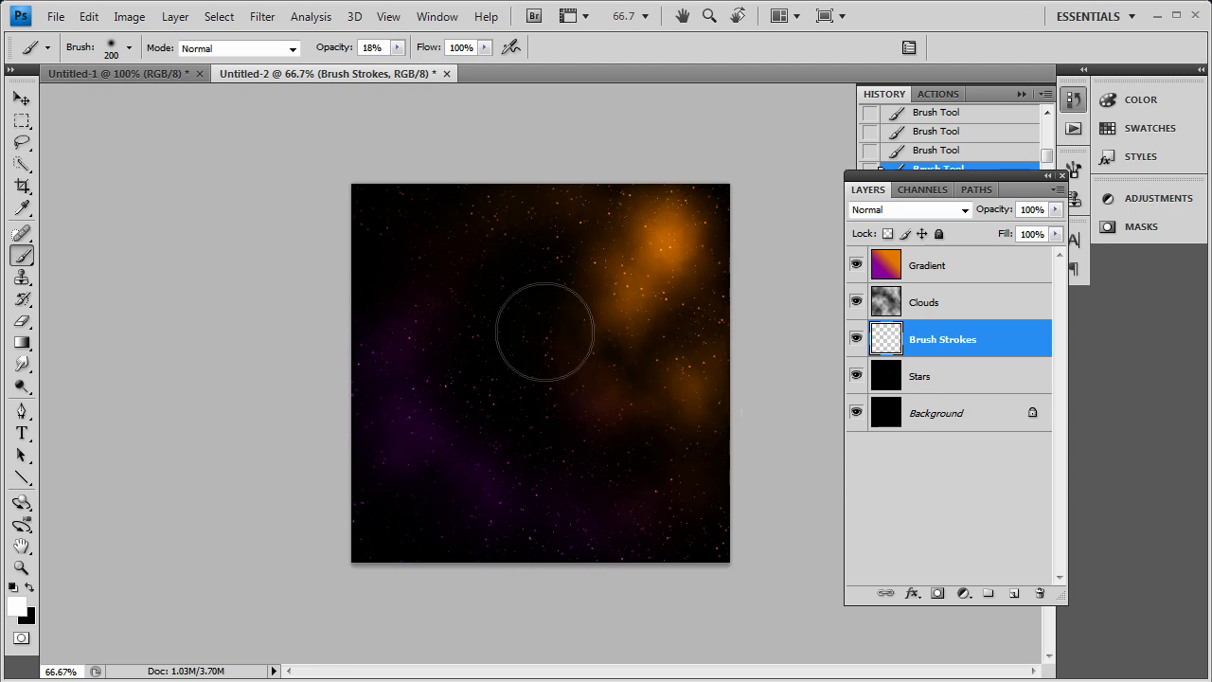
{"action": "left_click", "coordinate": [555, 246]}
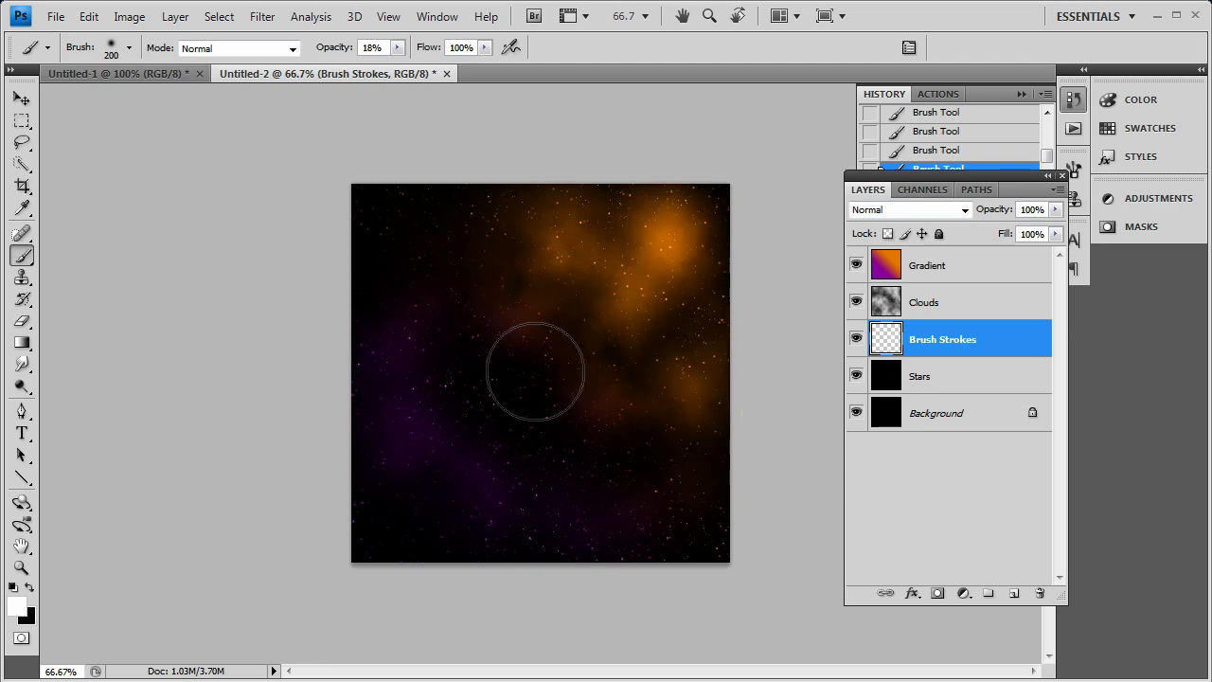
Step: Dab soft magenta and reddish glows across the left middle, lower left and bottom centre
{"action": "left_click", "coordinate": [539, 352]}
{"action": "left_click", "coordinate": [455, 333]}
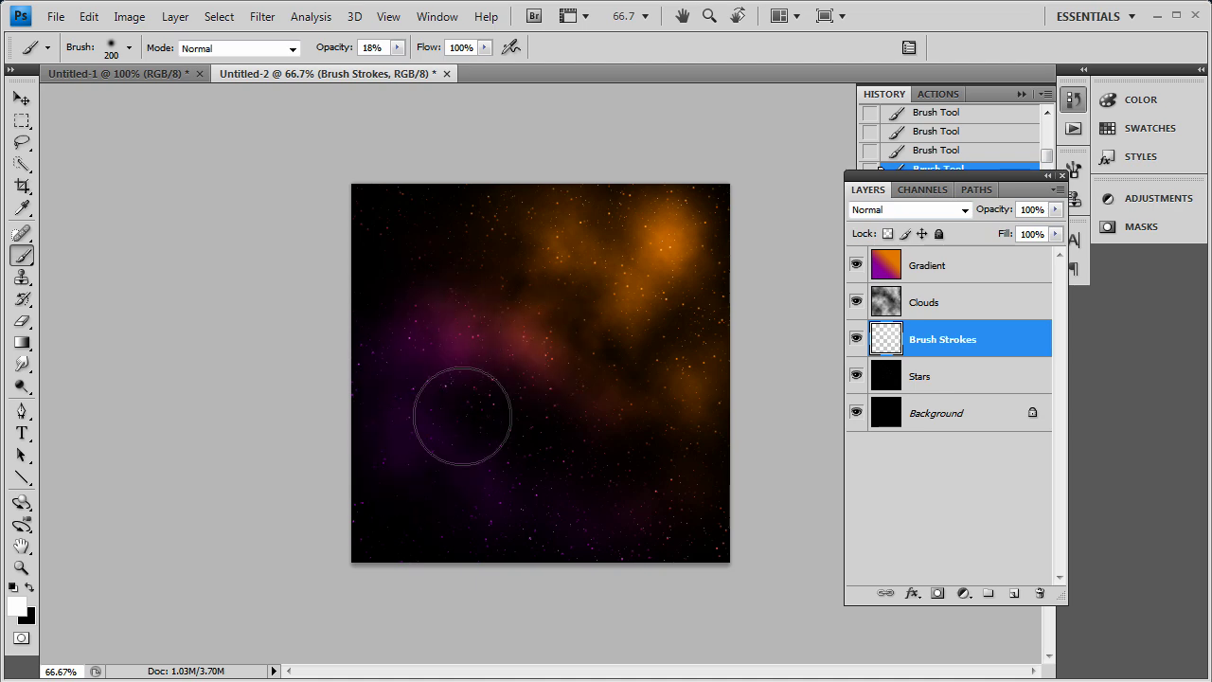
{"action": "left_click", "coordinate": [494, 424]}
{"action": "left_click", "coordinate": [547, 466]}
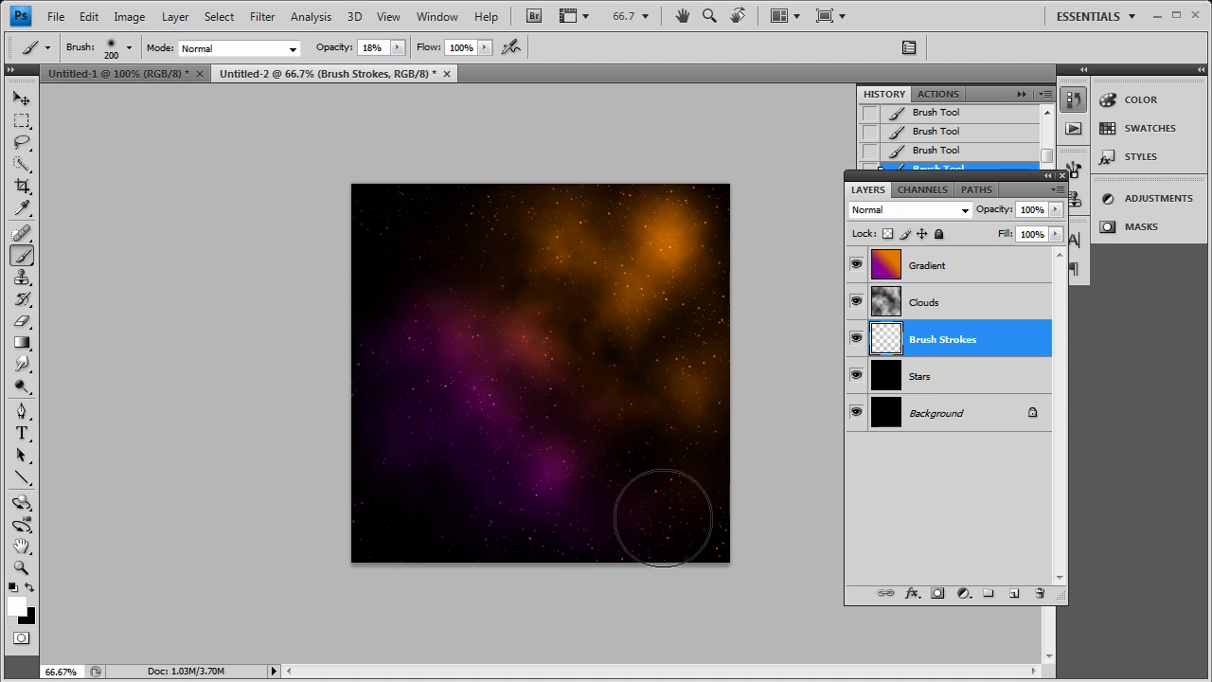
{"action": "left_click", "coordinate": [644, 484]}
{"action": "left_click", "coordinate": [648, 445]}
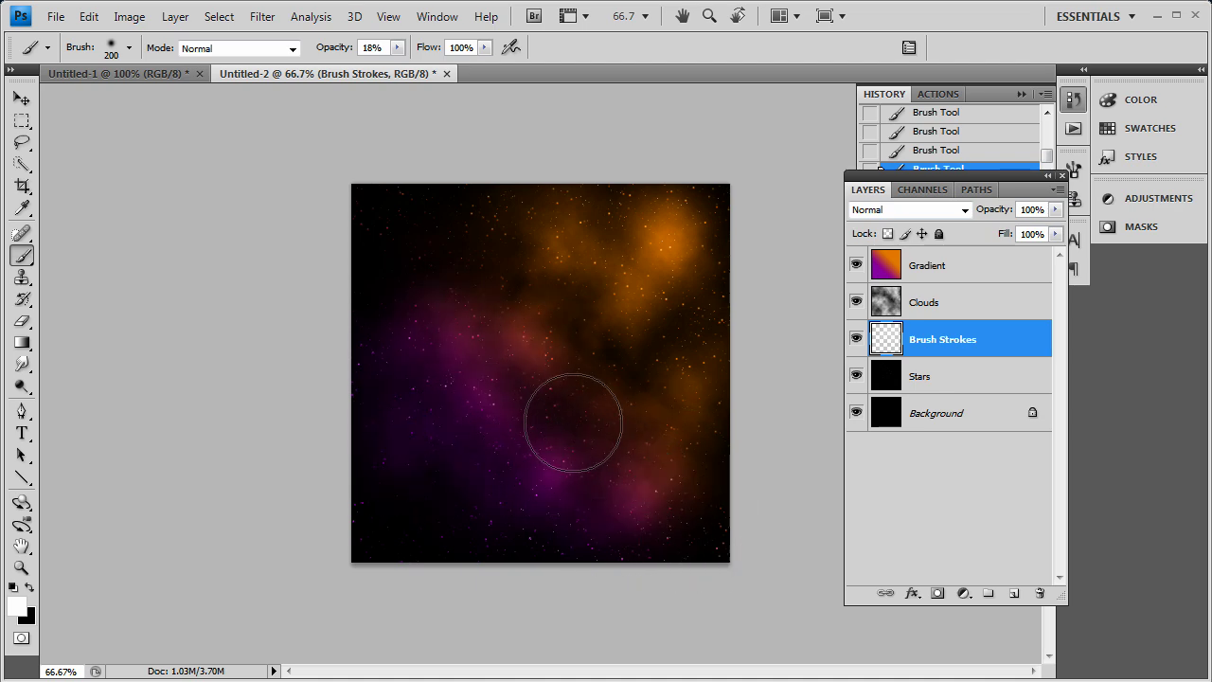
{"action": "left_click", "coordinate": [567, 419]}
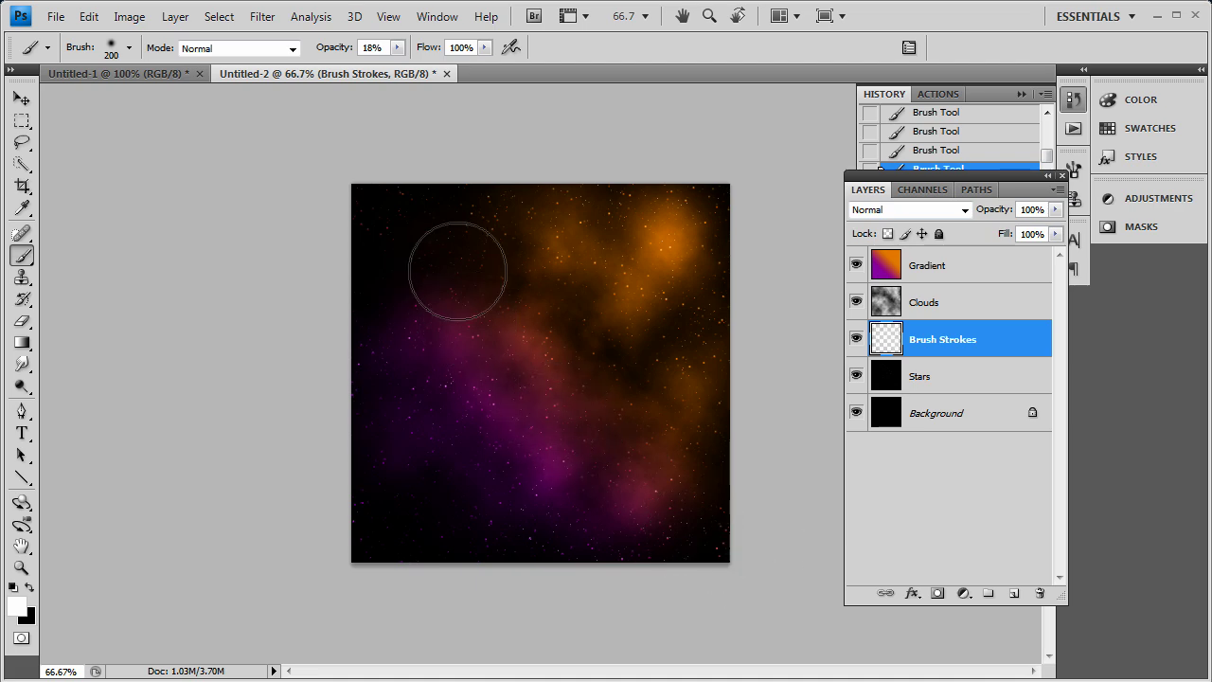
{"action": "left_click", "coordinate": [397, 47]}
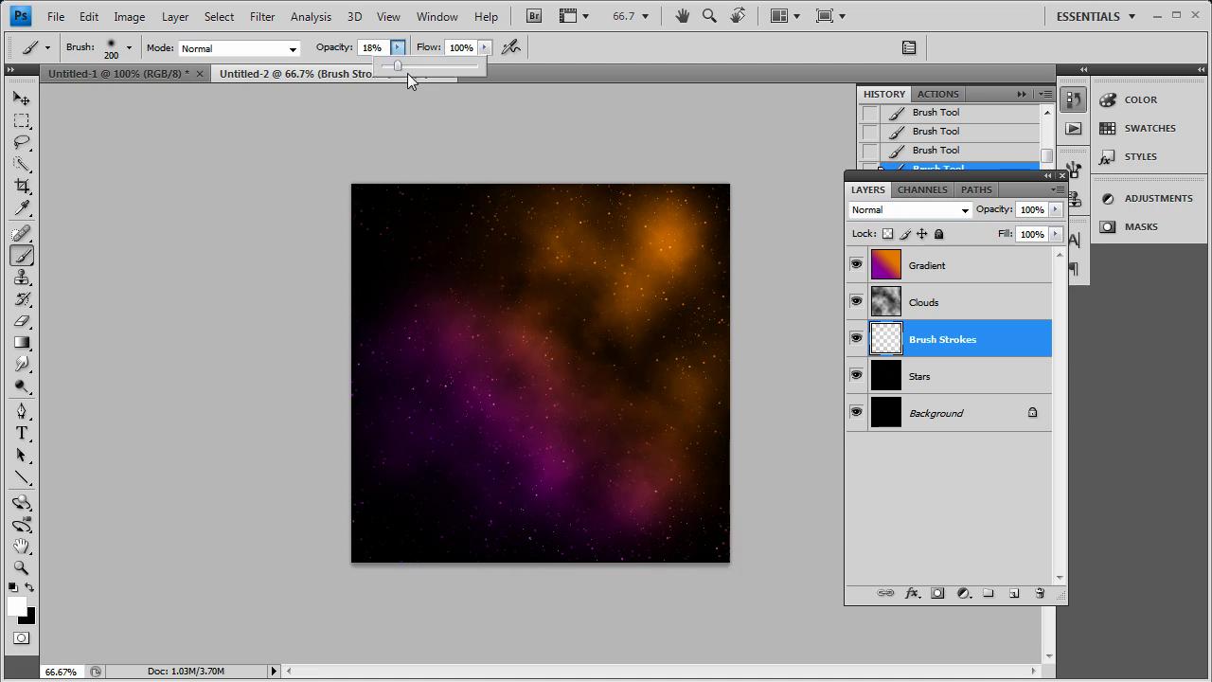
Step: Set the brush to 43% opacity and a 114 px master diameter
{"action": "left_click", "coordinate": [423, 67]}
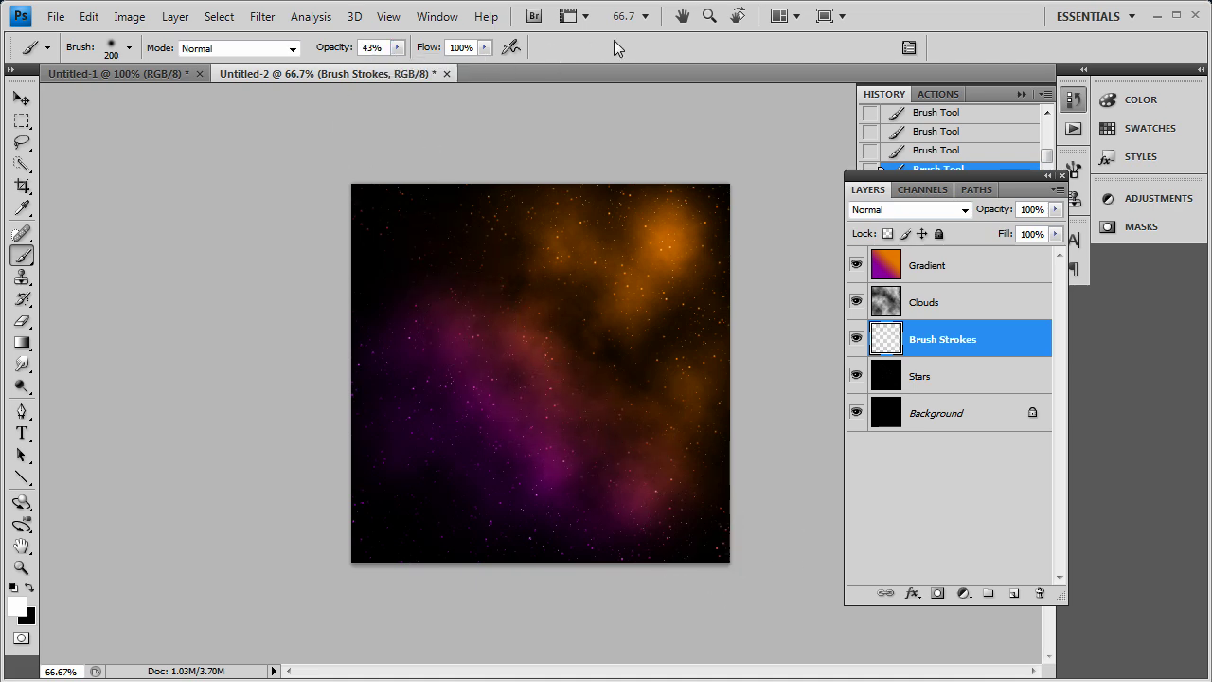
{"action": "left_click", "coordinate": [129, 48]}
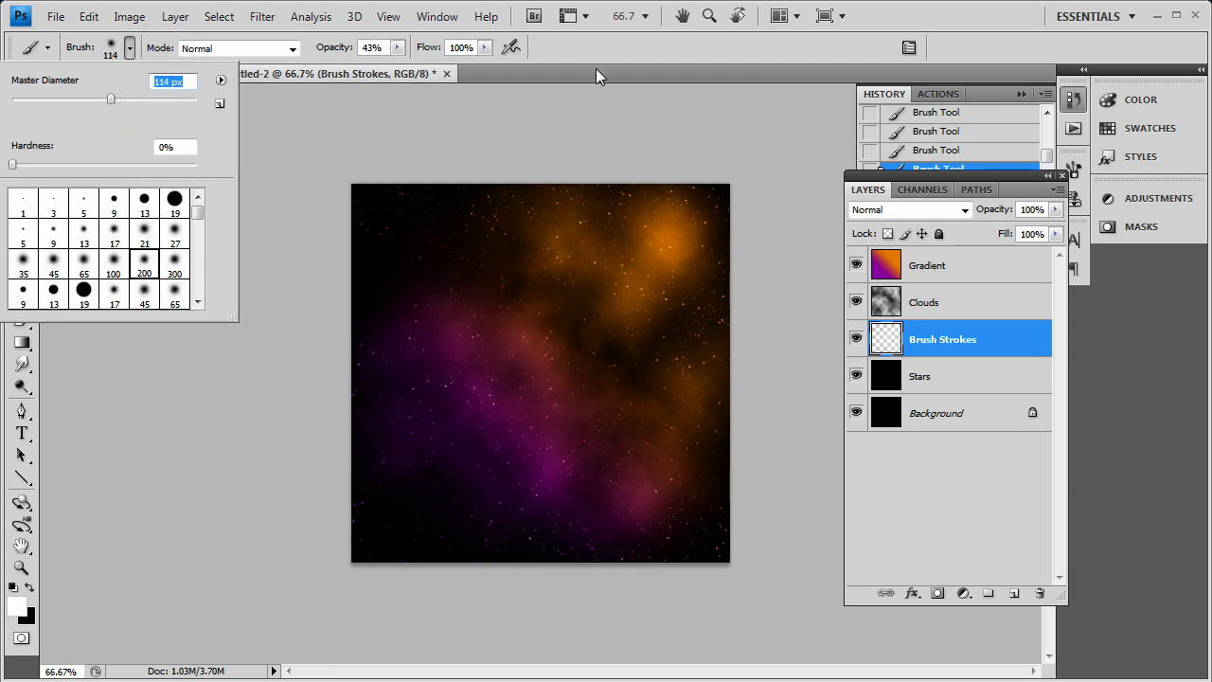
{"action": "key", "text": "Return"}
Step: Paint a trial pink blob in the magenta cloud, then undo it through the History panel
{"action": "left_click_drag", "start_coordinate": [456, 346], "coordinate": [477, 373]}
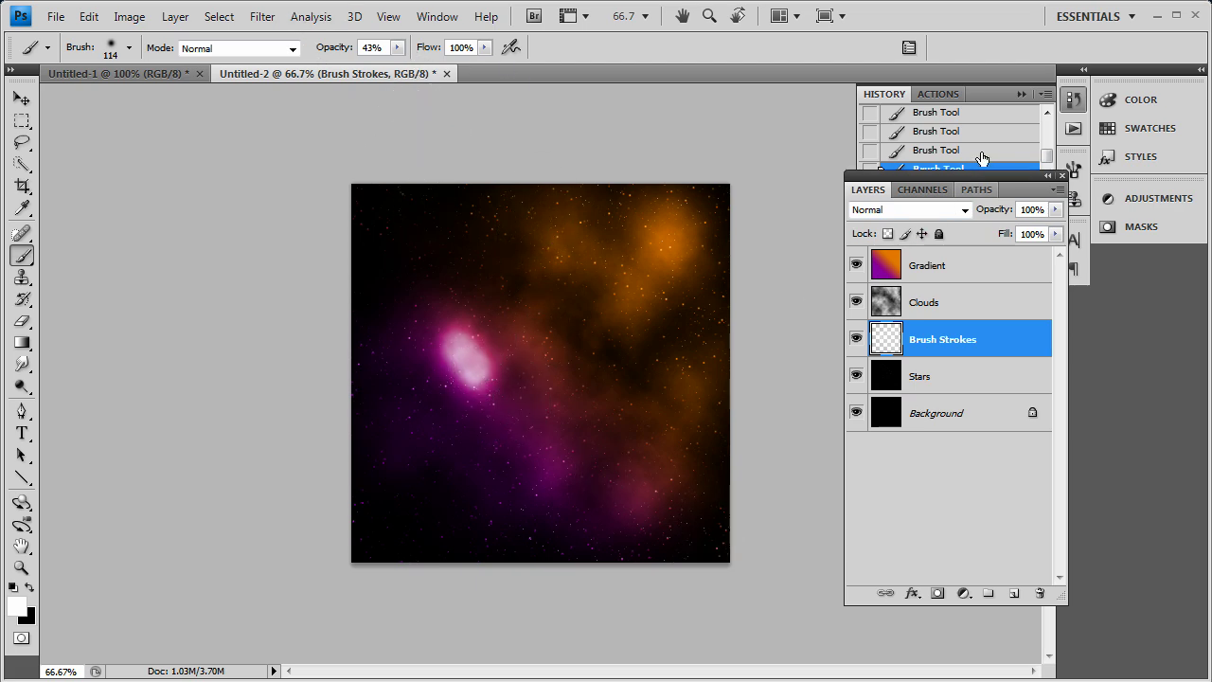
{"action": "left_click", "coordinate": [1047, 170]}
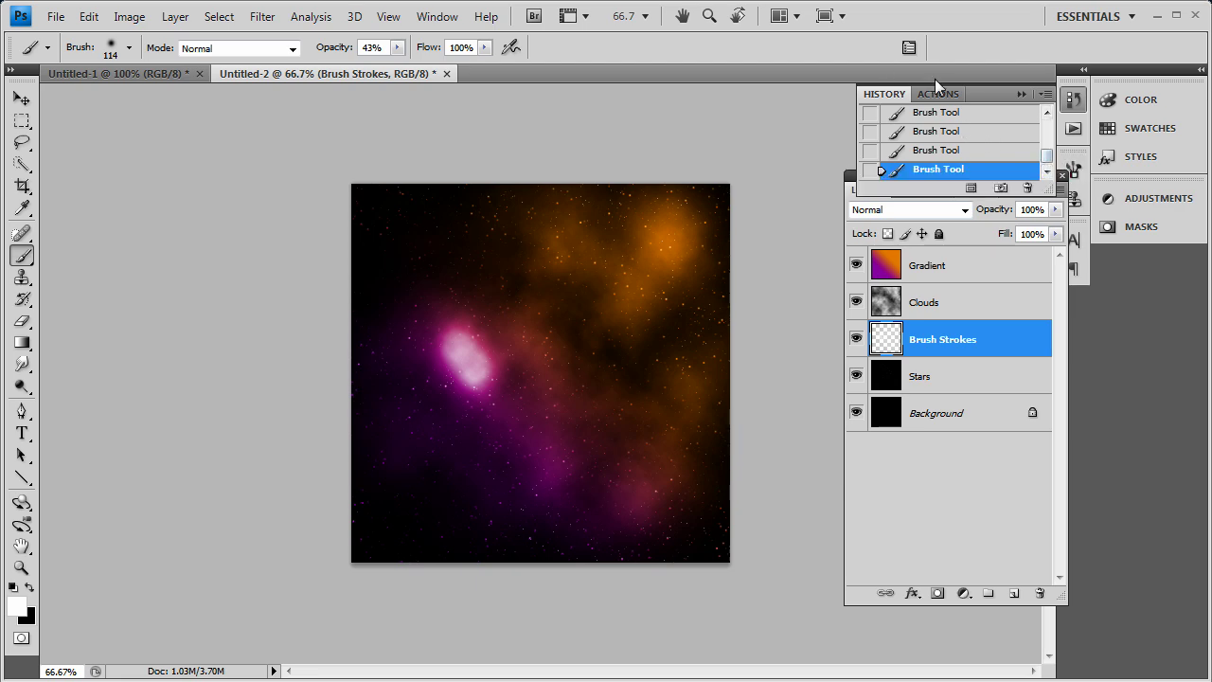
{"action": "left_click", "coordinate": [959, 149]}
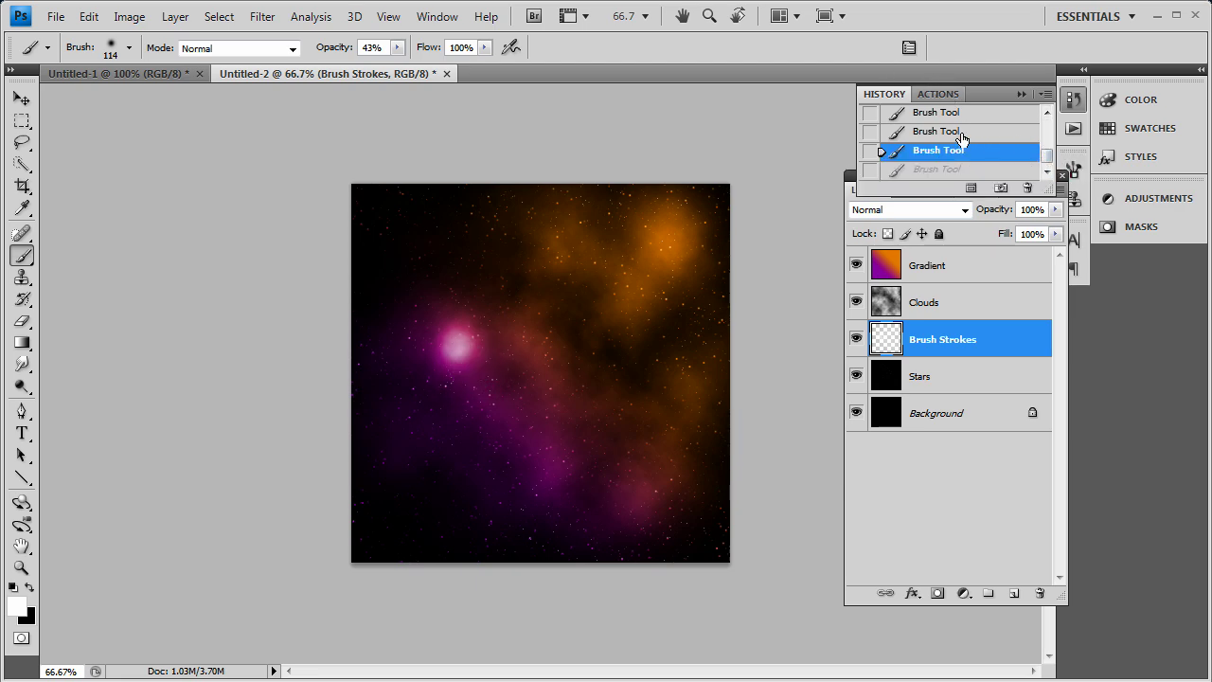
{"action": "left_click", "coordinate": [959, 132]}
{"action": "left_click", "coordinate": [397, 47]}
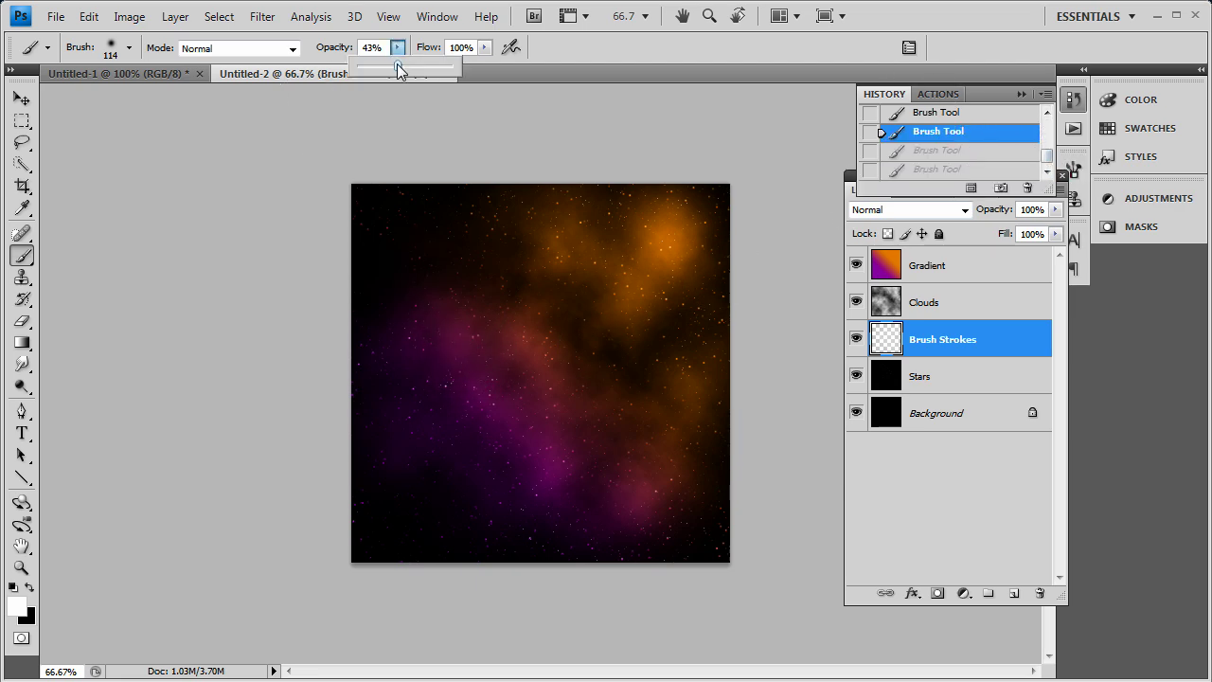
Step: At 27% opacity, paint a diagonal pink streak through the magenta cloud and brighten the top-right orange core
{"action": "left_click", "coordinate": [562, 57]}
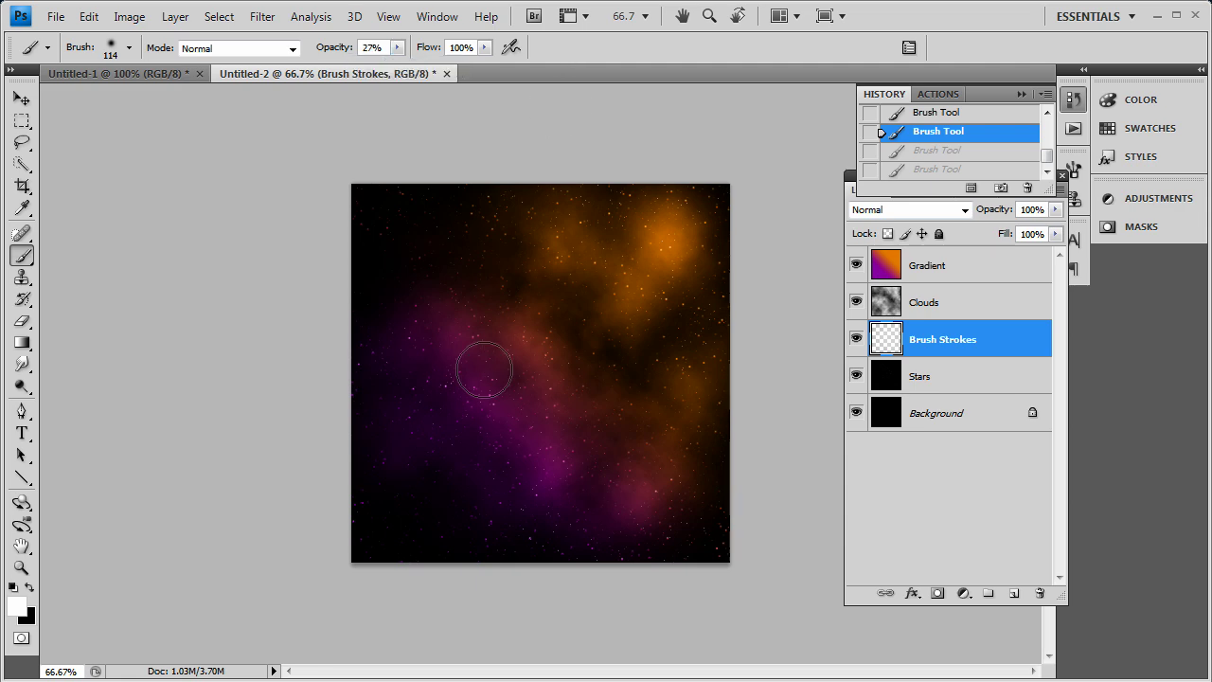
{"action": "mouse_move", "coordinate": [481, 365]}
{"action": "left_mouse_down"}
{"action": "mouse_move", "coordinate": [460, 343]}
{"action": "mouse_move", "coordinate": [494, 405]}
{"action": "mouse_move", "coordinate": [535, 427]}
{"action": "mouse_move", "coordinate": [554, 470]}
{"action": "left_mouse_up"}
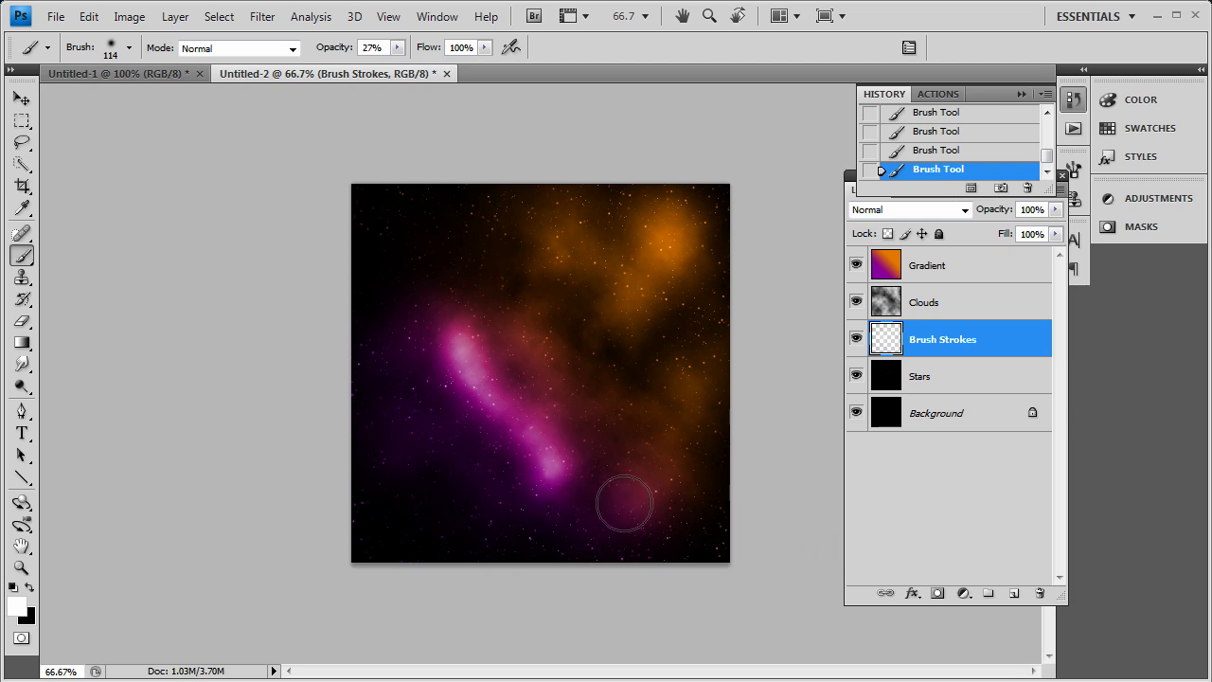
{"action": "left_click_drag", "start_coordinate": [668, 227], "coordinate": [663, 265]}
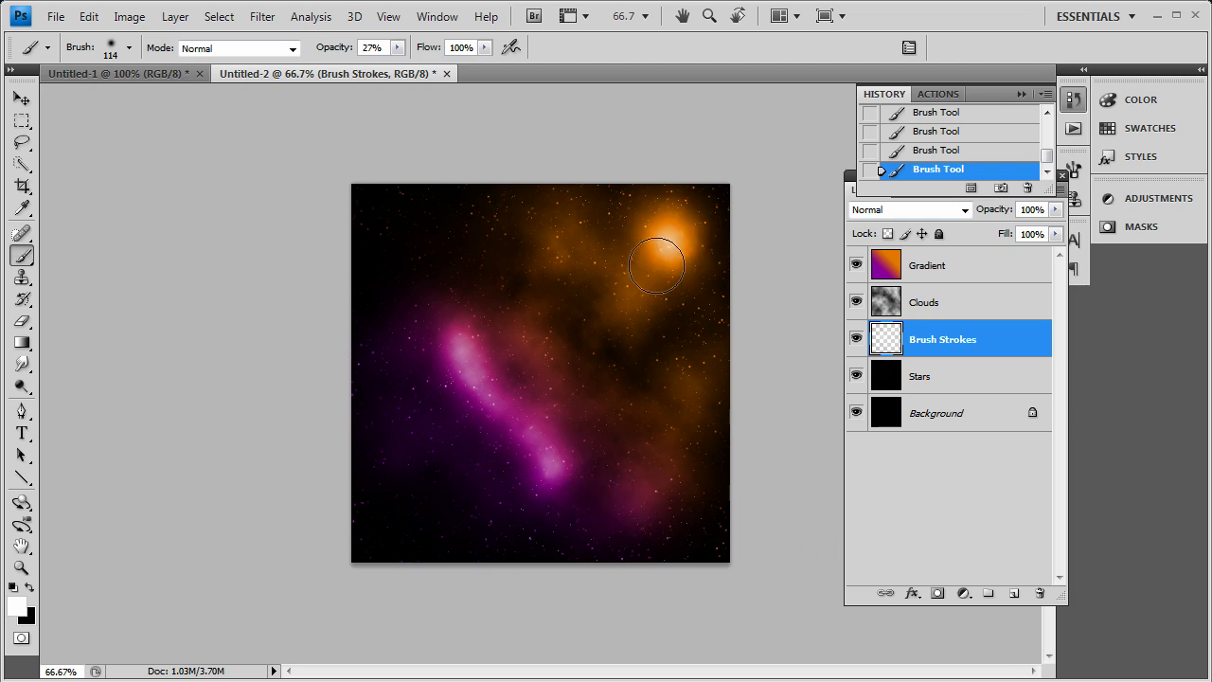
{"action": "left_click", "coordinate": [657, 251]}
{"action": "left_click", "coordinate": [636, 293]}
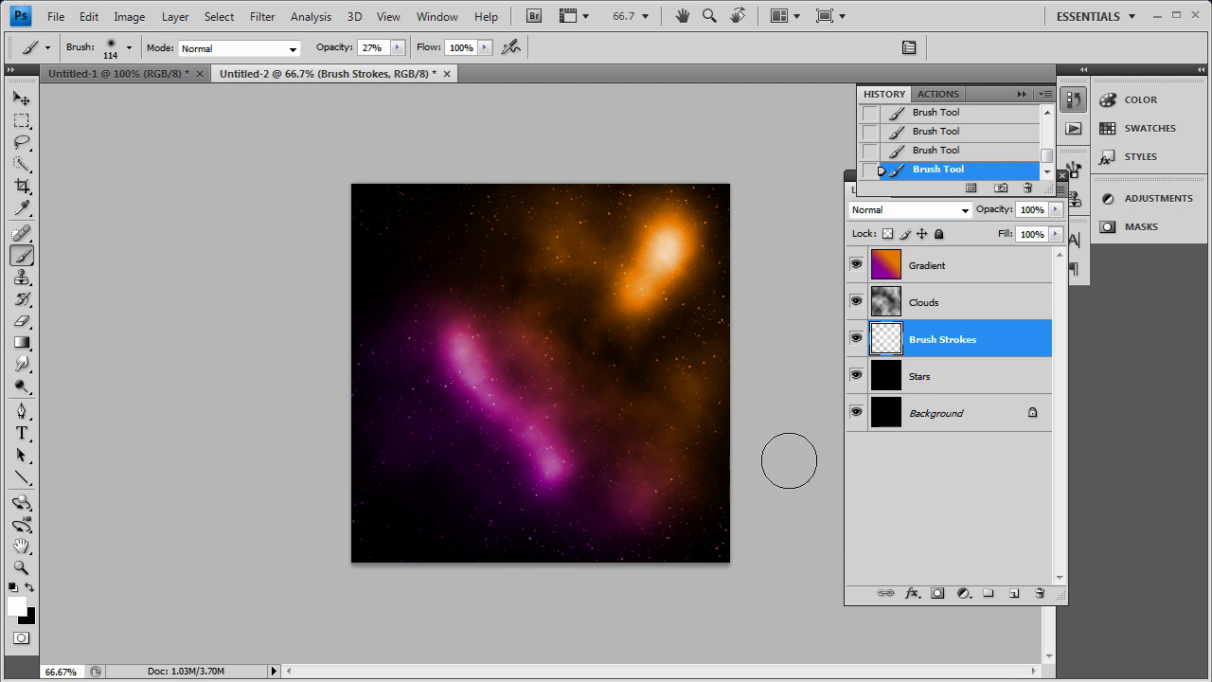
Step: On the Stars layer, erase stars along the left, top and right canvas edges with the Eraser
{"action": "left_click", "coordinate": [953, 383]}
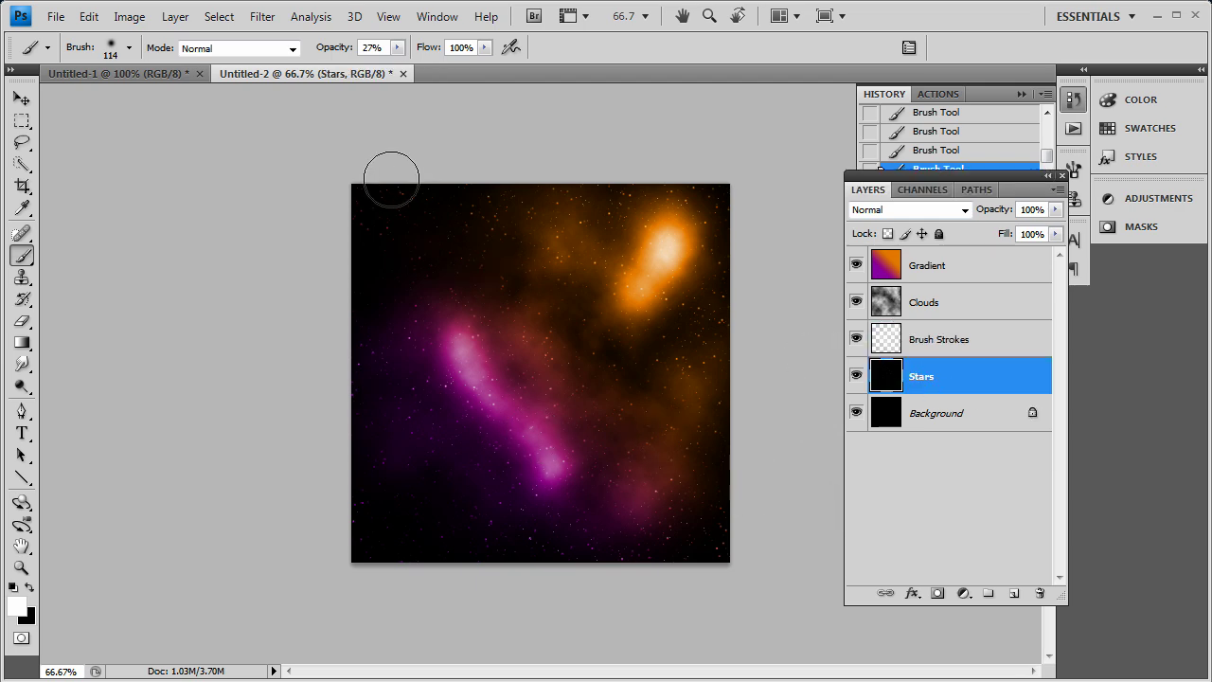
{"action": "left_click", "coordinate": [22, 320]}
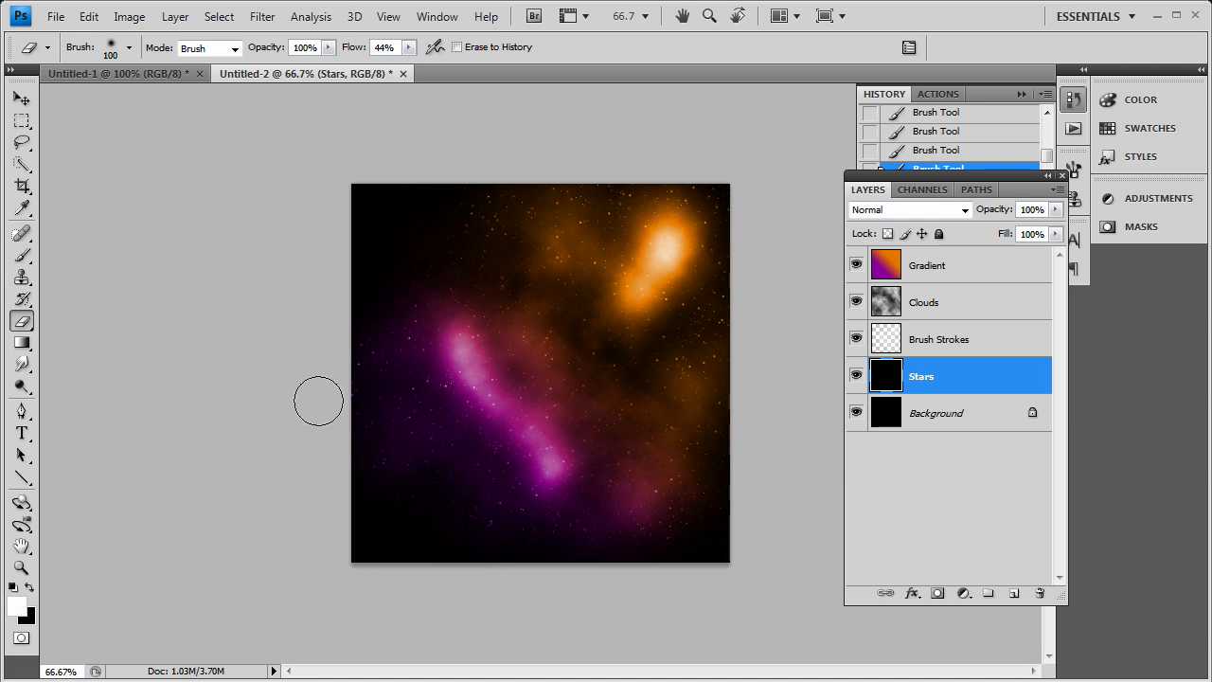
{"action": "mouse_move", "coordinate": [318, 401]}
{"action": "left_mouse_down"}
{"action": "mouse_move", "coordinate": [332, 331]}
{"action": "mouse_move", "coordinate": [463, 141]}
{"action": "left_mouse_up"}
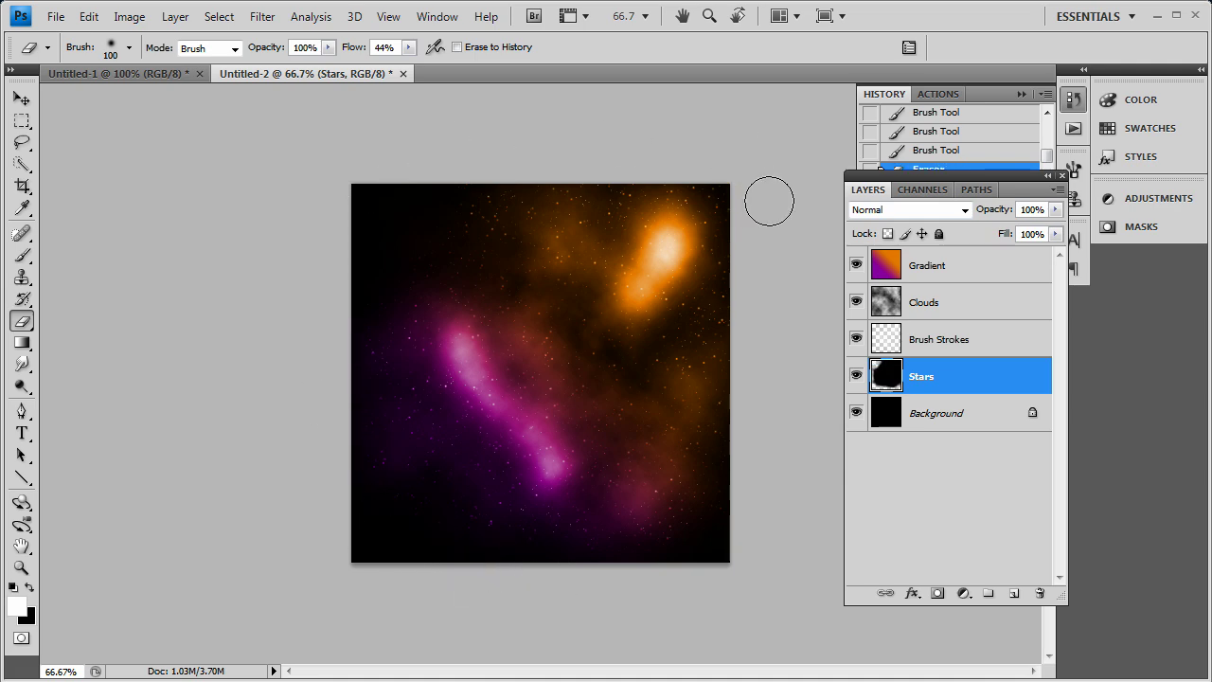
{"action": "mouse_move", "coordinate": [768, 200]}
{"action": "left_mouse_down"}
{"action": "mouse_move", "coordinate": [748, 227]}
{"action": "mouse_move", "coordinate": [764, 263]}
{"action": "mouse_move", "coordinate": [742, 303]}
{"action": "mouse_move", "coordinate": [757, 288]}
{"action": "mouse_move", "coordinate": [717, 313]}
{"action": "left_mouse_up"}
{"action": "left_click_drag", "start_coordinate": [716, 315], "coordinate": [700, 319]}
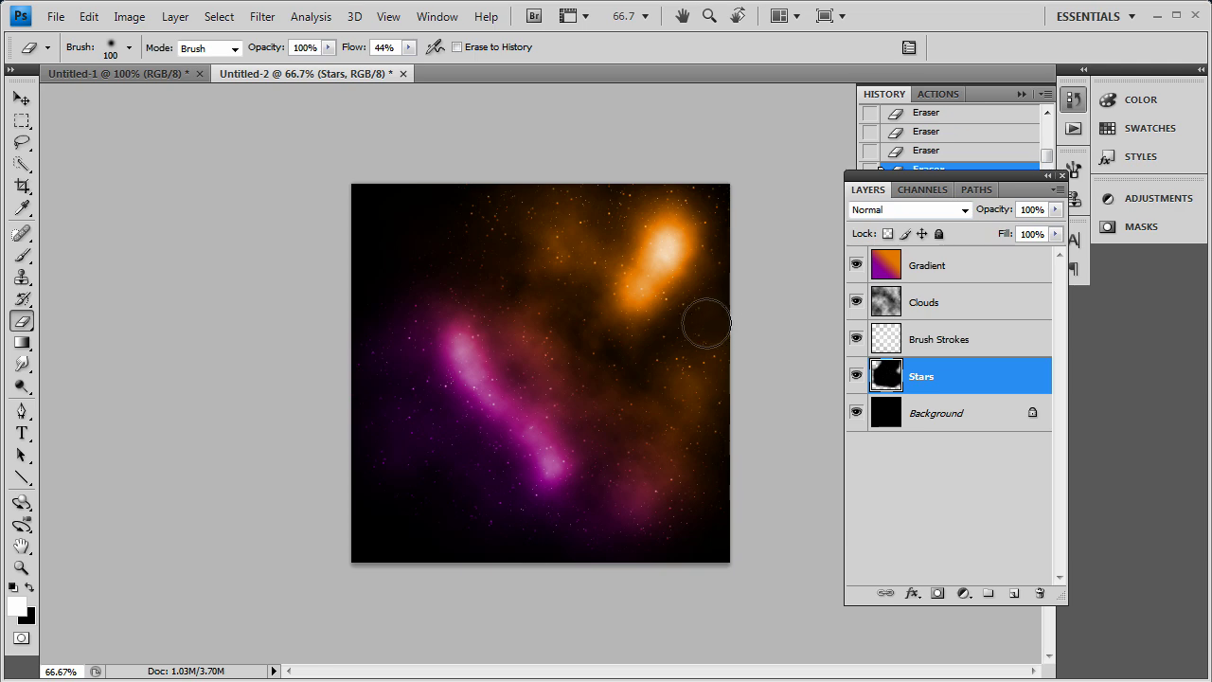